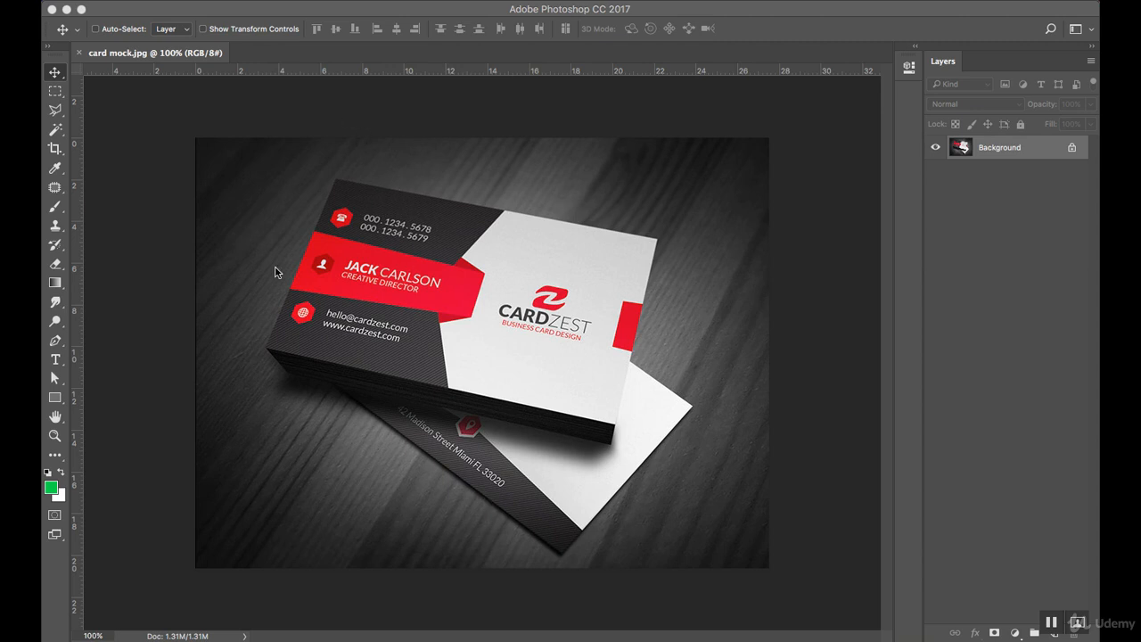
# Draw a green-filled 383 × 299 px rectangle shape, Rectangle 1, over the top business card.
pyautogui.click(53, 397)
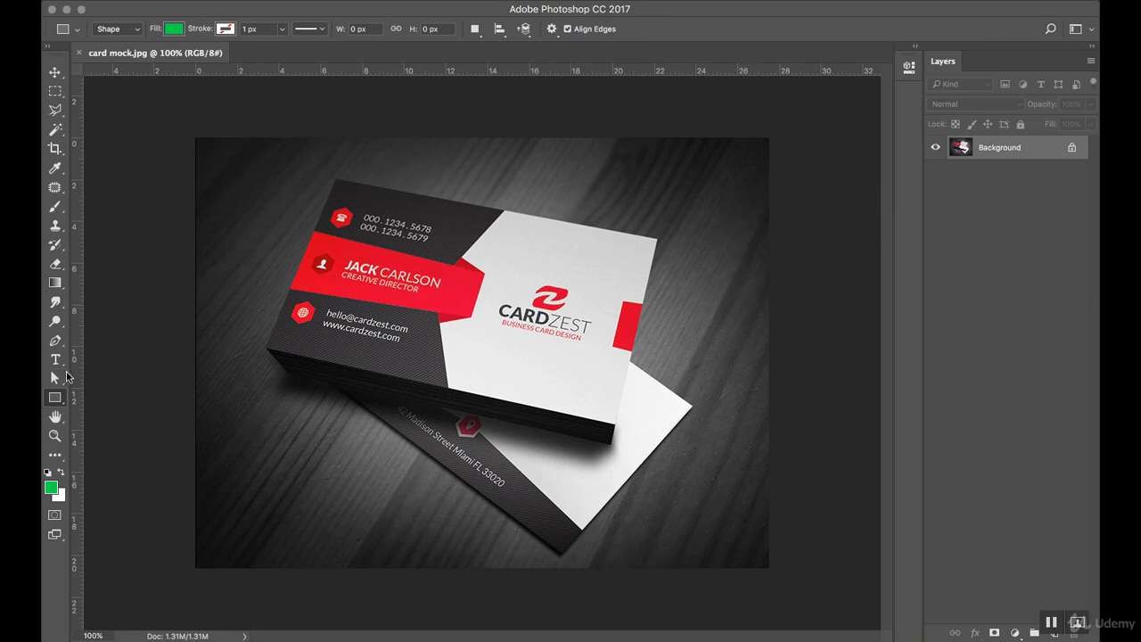
pyautogui.click(172, 29)
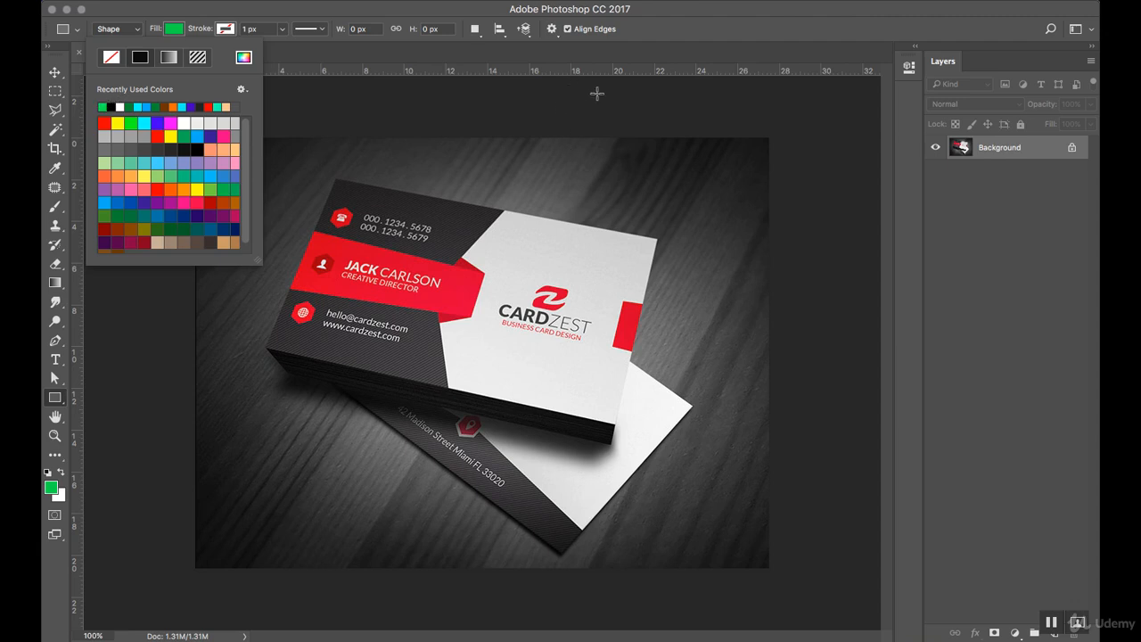
pyautogui.click(534, 172)
pyautogui.moveTo(306, 214); pyautogui.dragTo(586, 432)
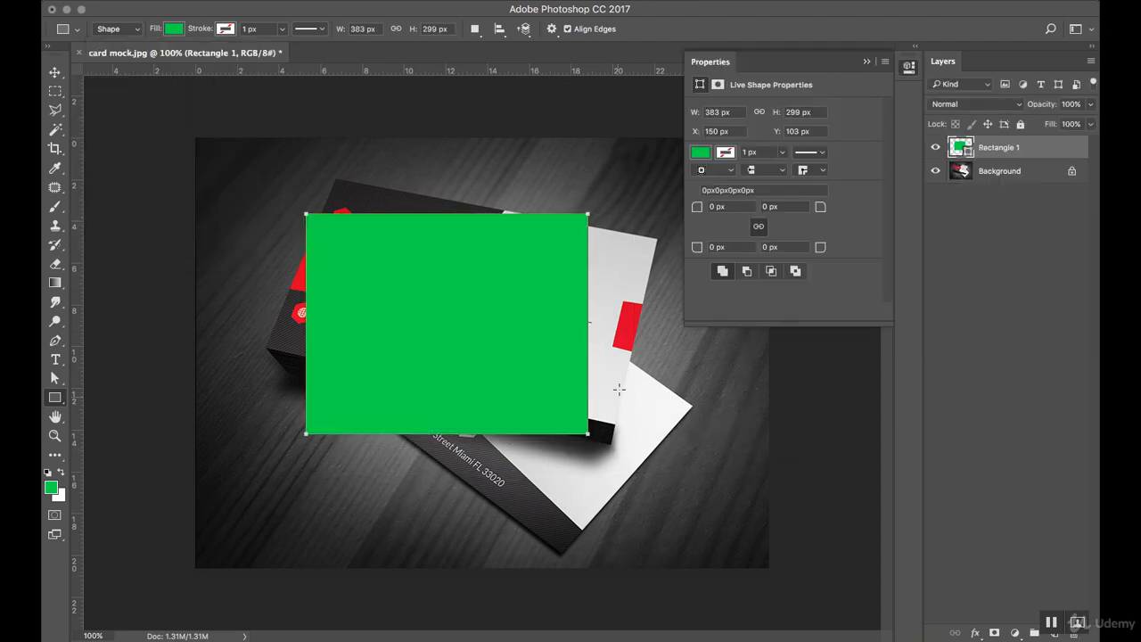
pyautogui.click(868, 60)
pyautogui.click(55, 72)
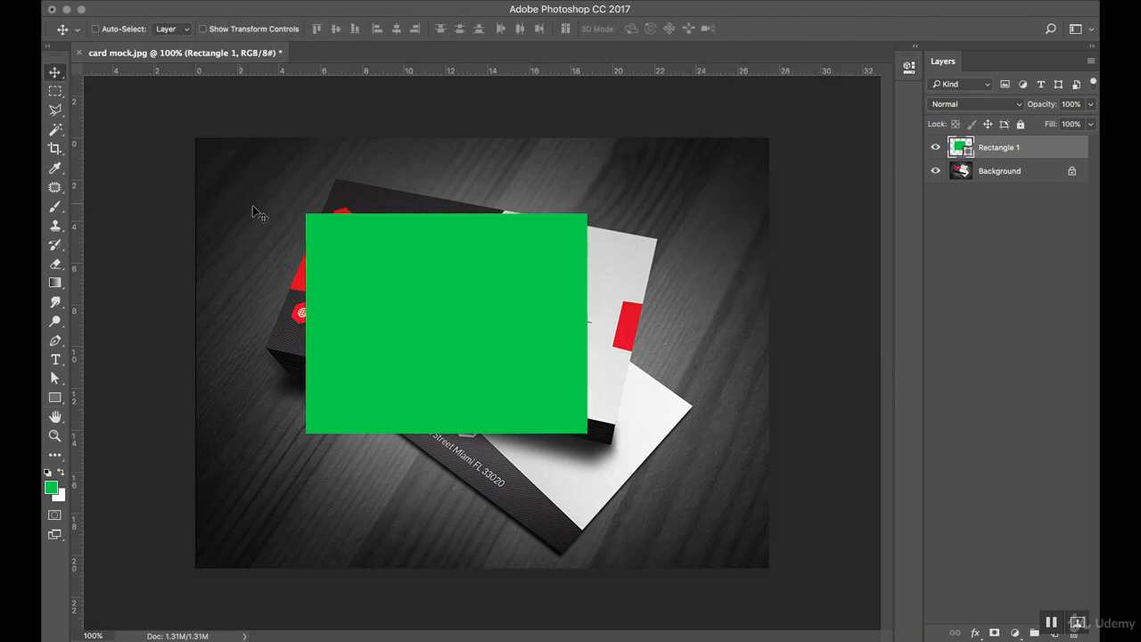
pyautogui.hotkey('ctrl', 't')
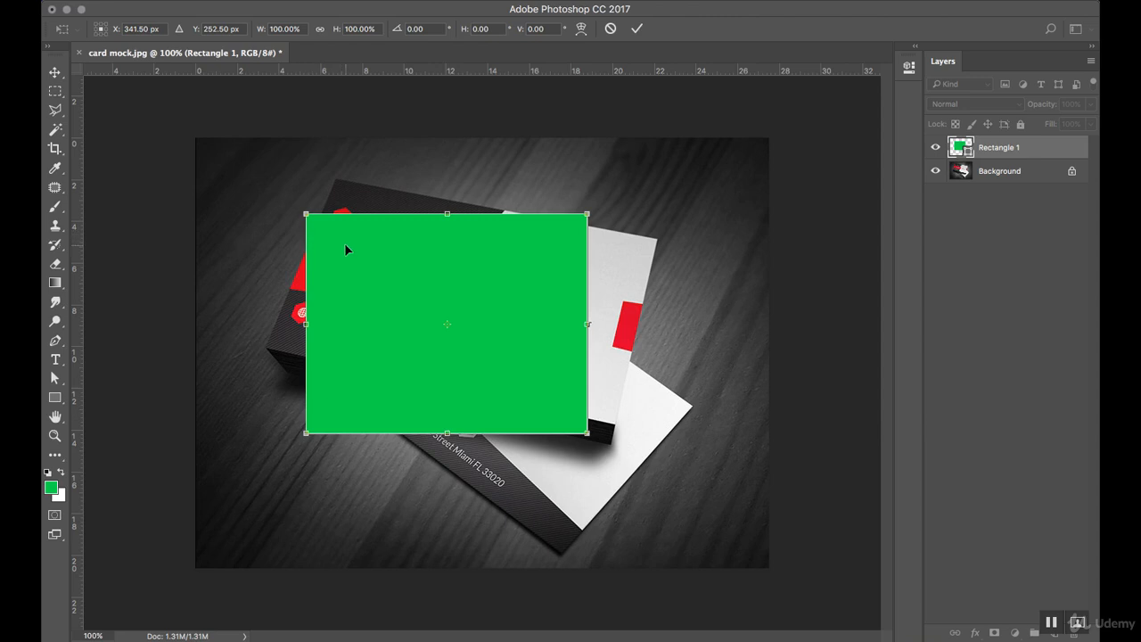
pyautogui.moveTo(306, 217); pyautogui.dragTo(337, 179)
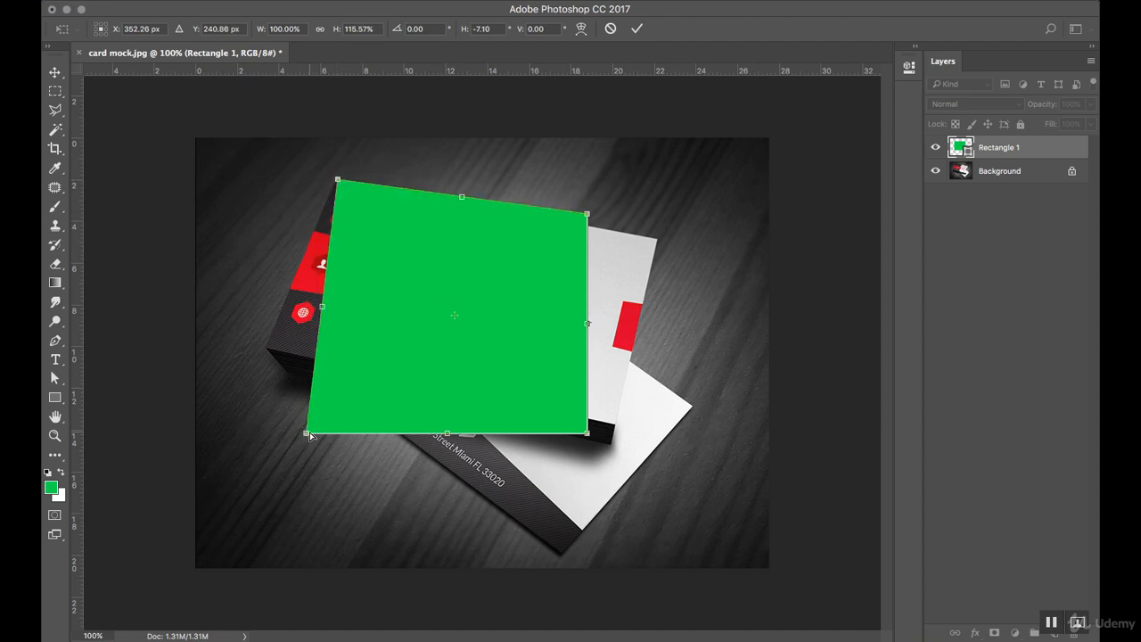
pyautogui.moveTo(306, 434); pyautogui.dragTo(266, 347)
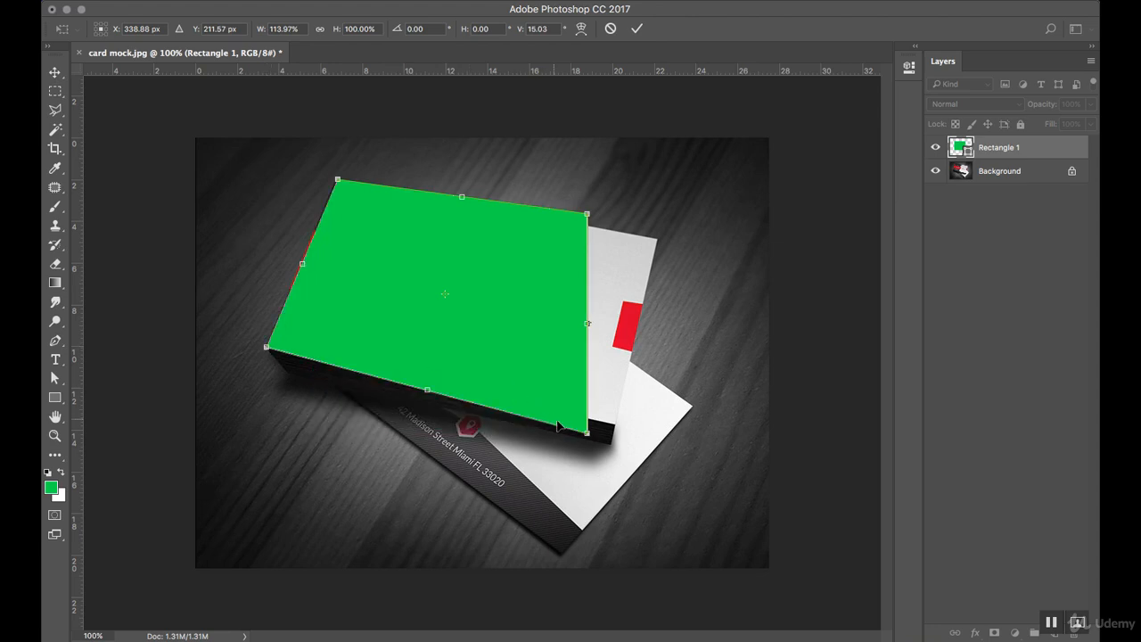
pyautogui.moveTo(584, 437); pyautogui.dragTo(614, 427)
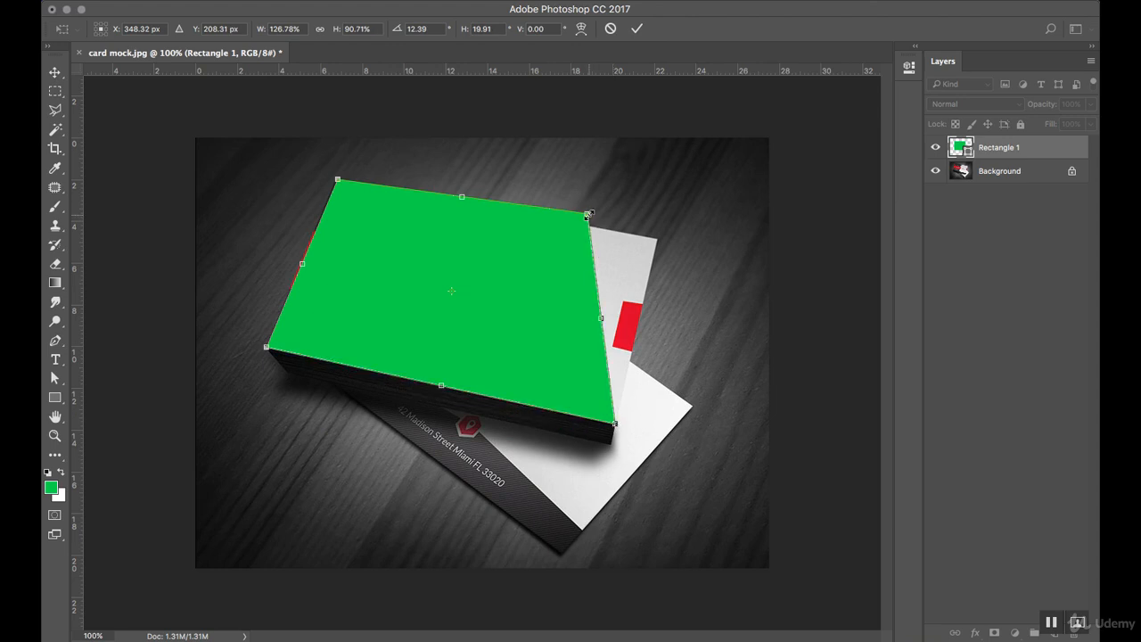
pyautogui.press('Escape')
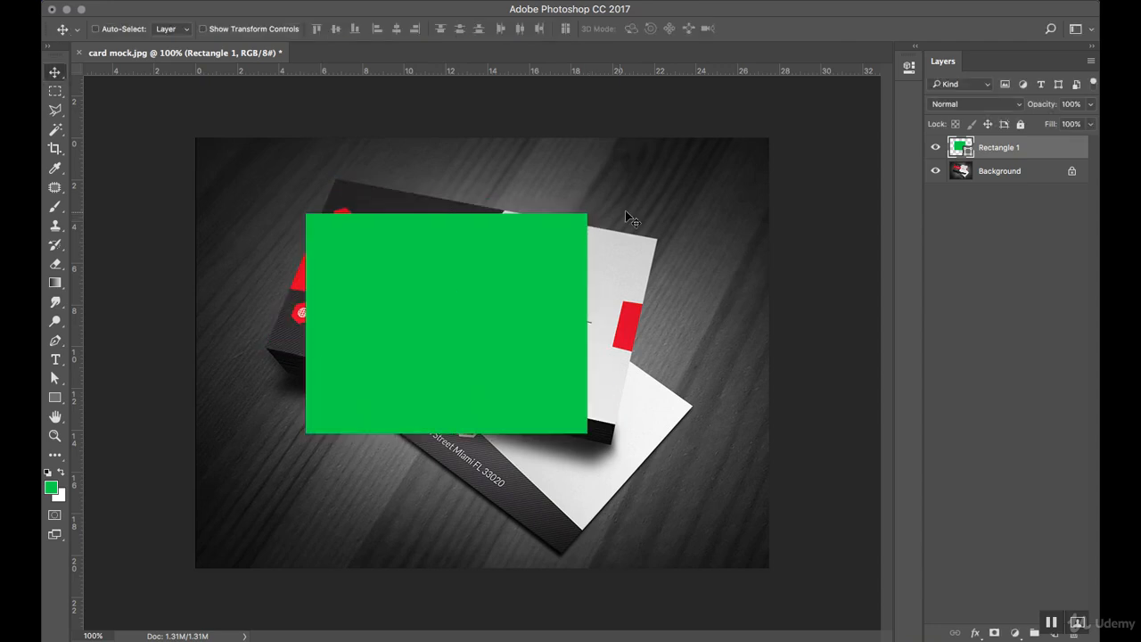
# Convert Rectangle 1 to a smart object and distort its four corners onto the top card's corners.
pyautogui.rightClick(1038, 158)
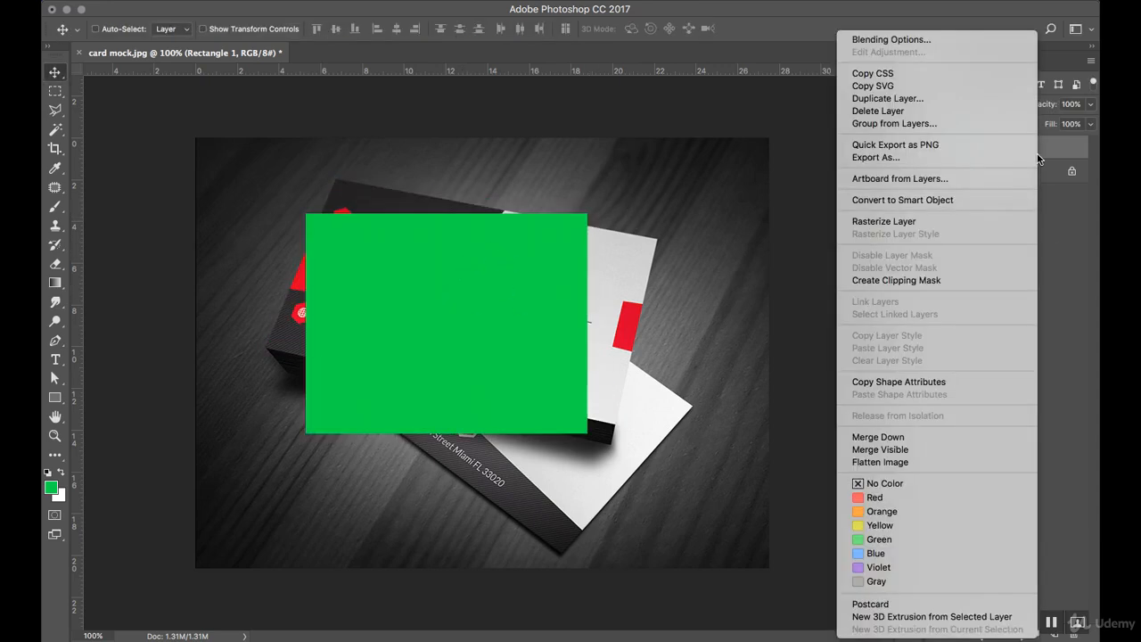
pyautogui.click(929, 201)
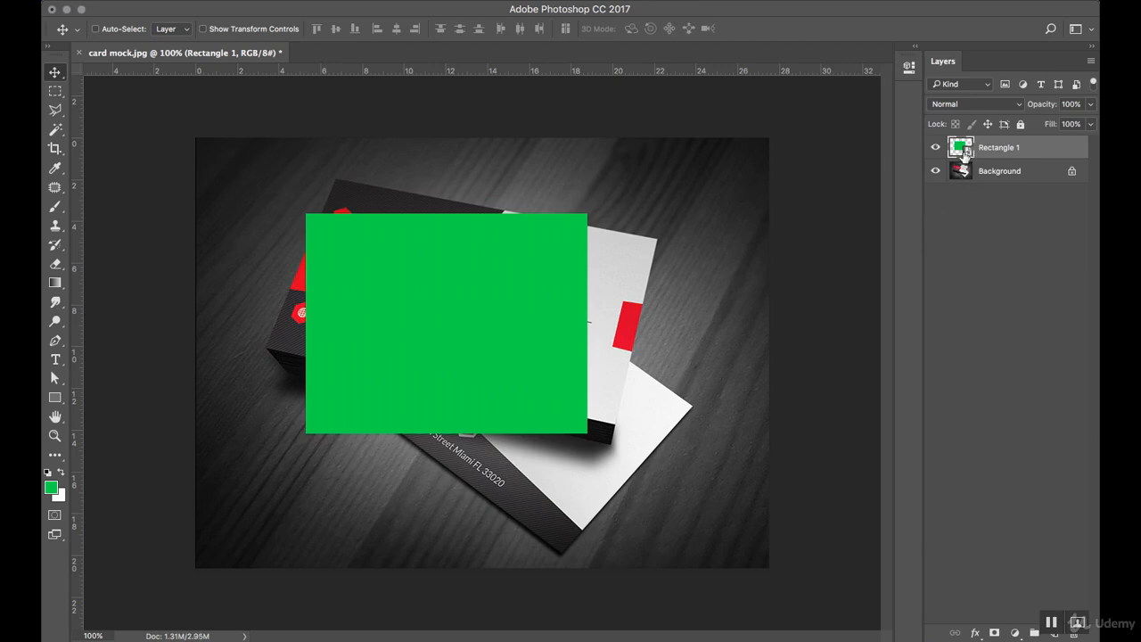
pyautogui.hotkey('ctrl', 't')
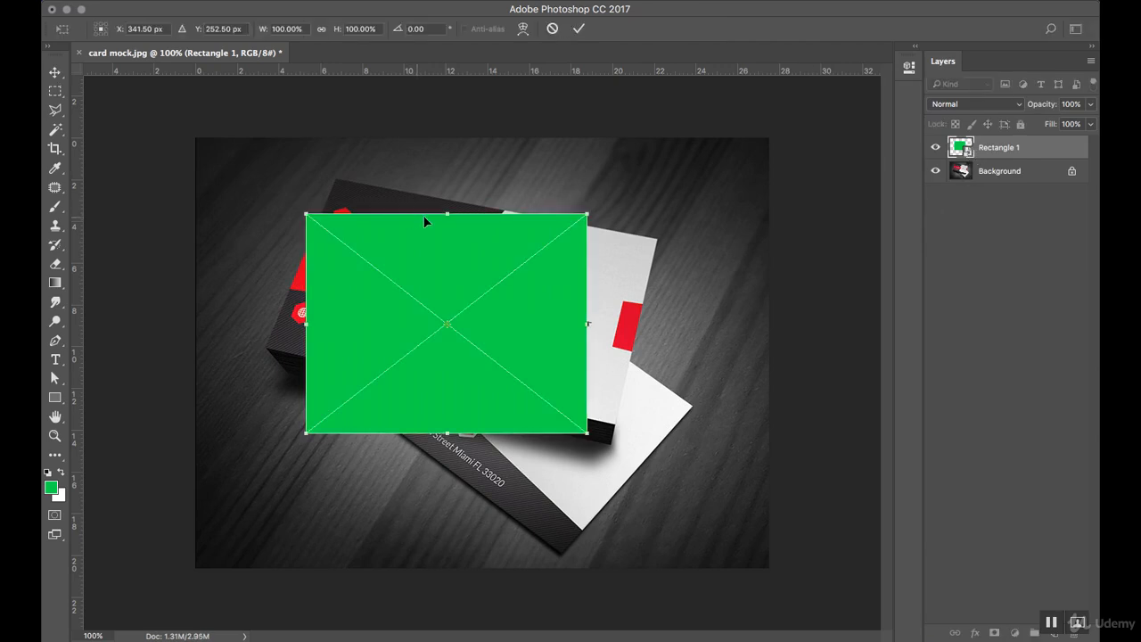
pyautogui.moveTo(305, 214); pyautogui.dragTo(335, 183)
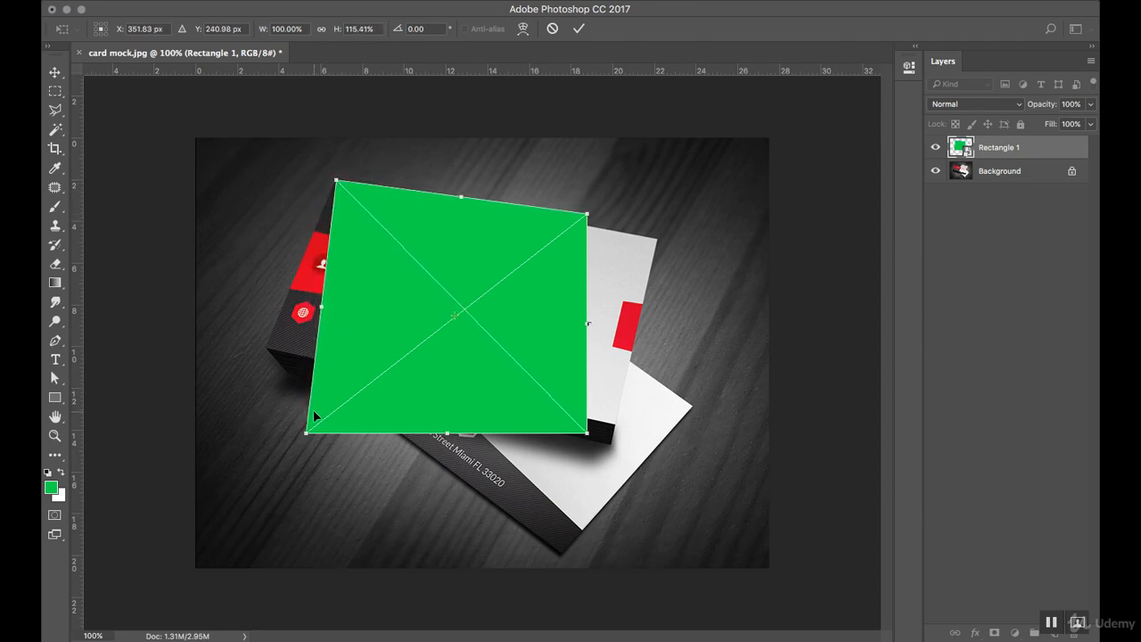
pyautogui.moveTo(306, 432); pyautogui.dragTo(266, 347)
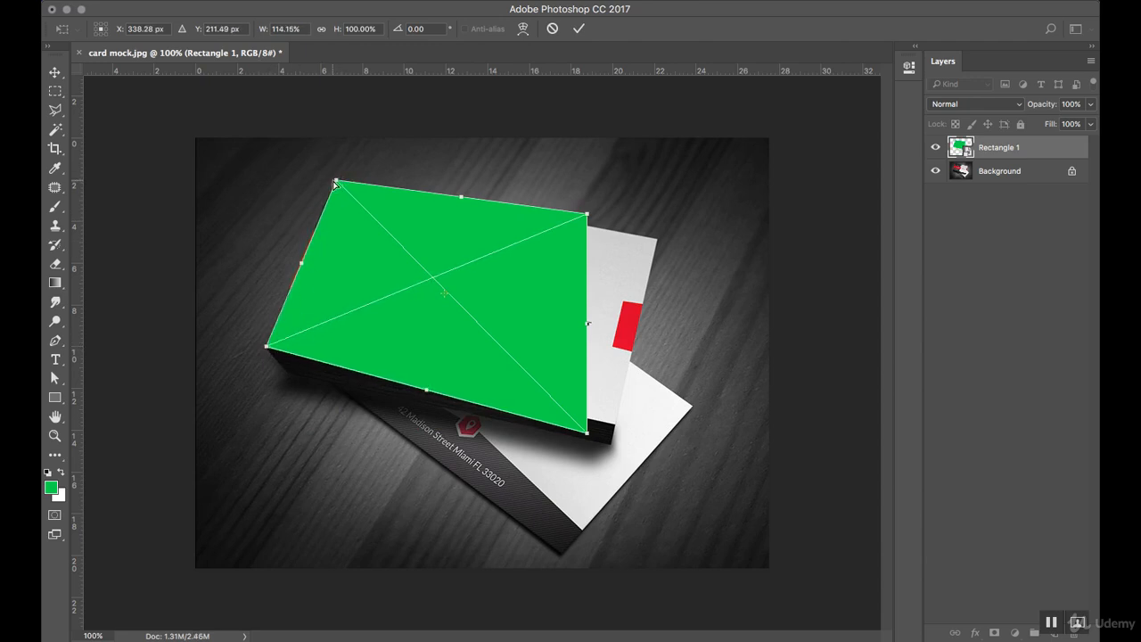
pyautogui.moveTo(336, 183); pyautogui.dragTo(336, 182)
pyautogui.moveTo(586, 437); pyautogui.dragTo(615, 427)
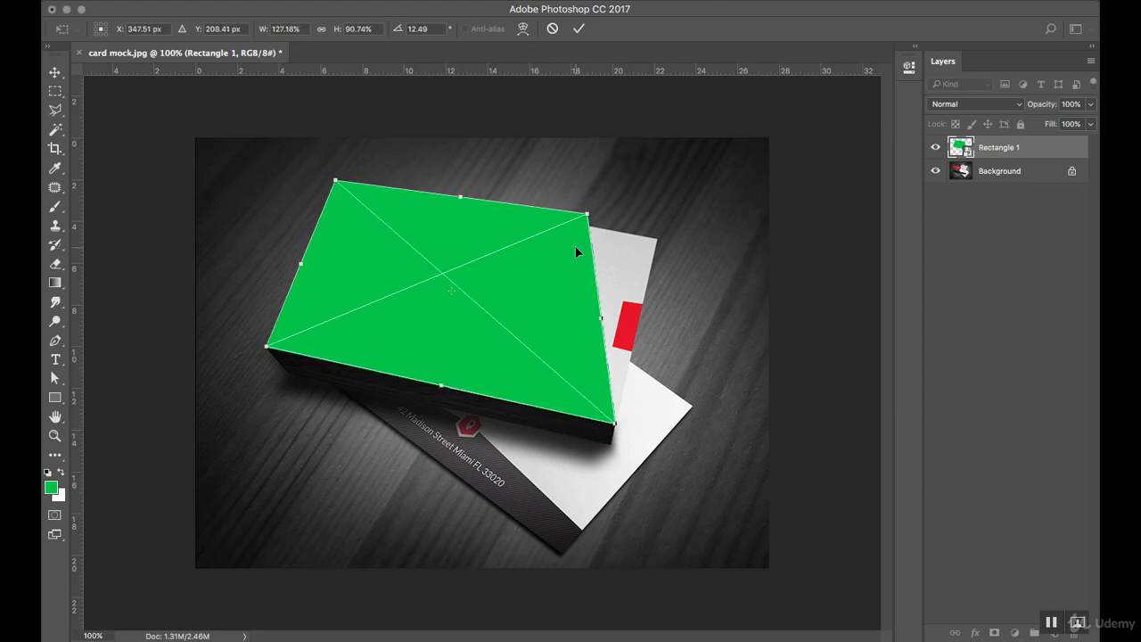
pyautogui.moveTo(590, 219); pyautogui.dragTo(657, 240)
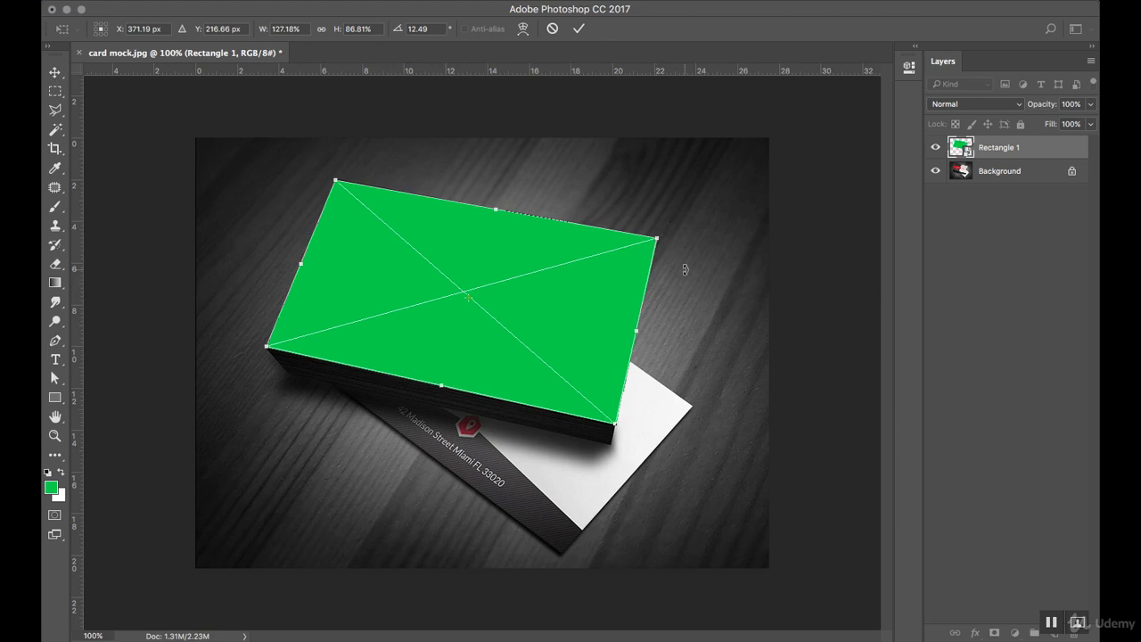
pyautogui.press('Return')
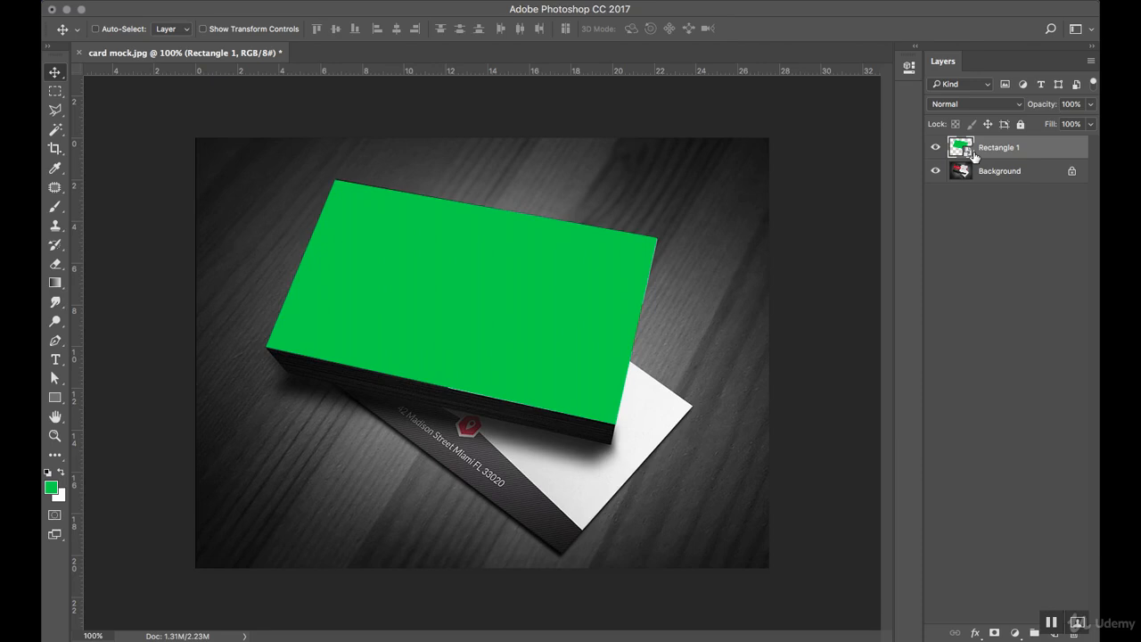
# Zoom in and nudge Rectangle 1's top-left corner flush with the top card's edge.
pyautogui.press('z')
pyautogui.click(326, 186)
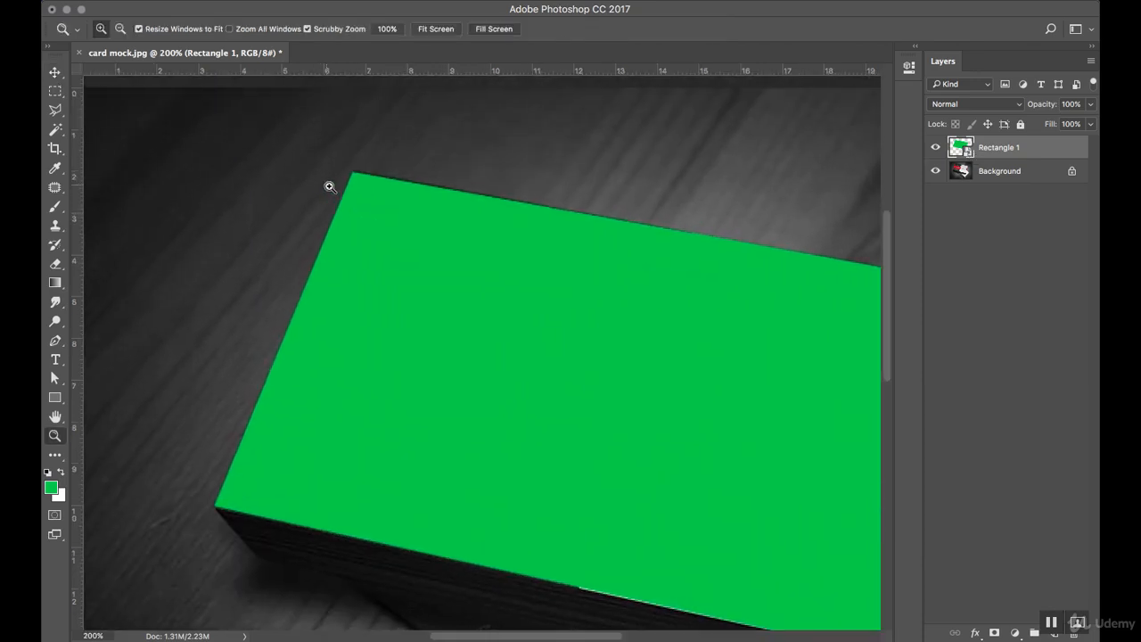
pyautogui.hotkey('ctrl', 't')
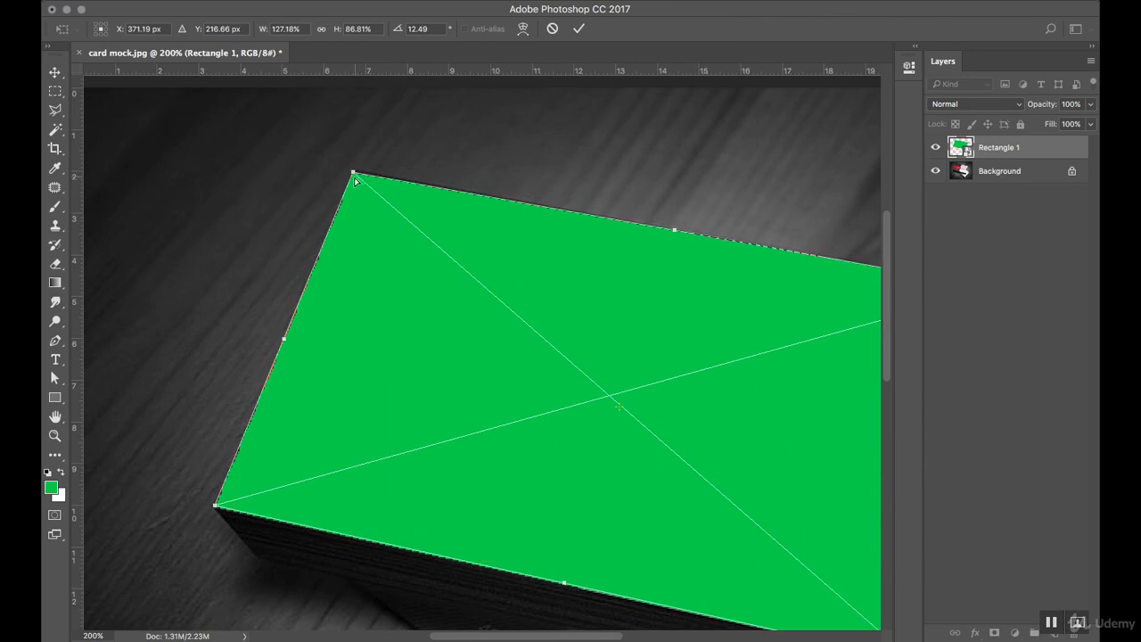
pyautogui.moveTo(353, 172); pyautogui.dragTo(352, 170)
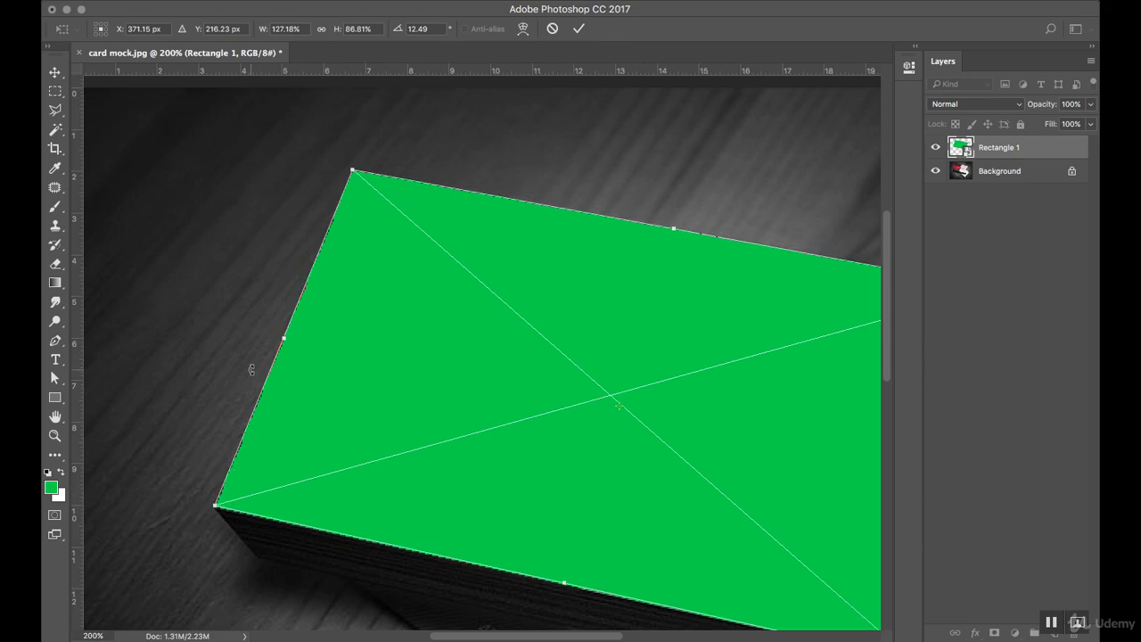
pyautogui.press('Return')
pyautogui.press('z')
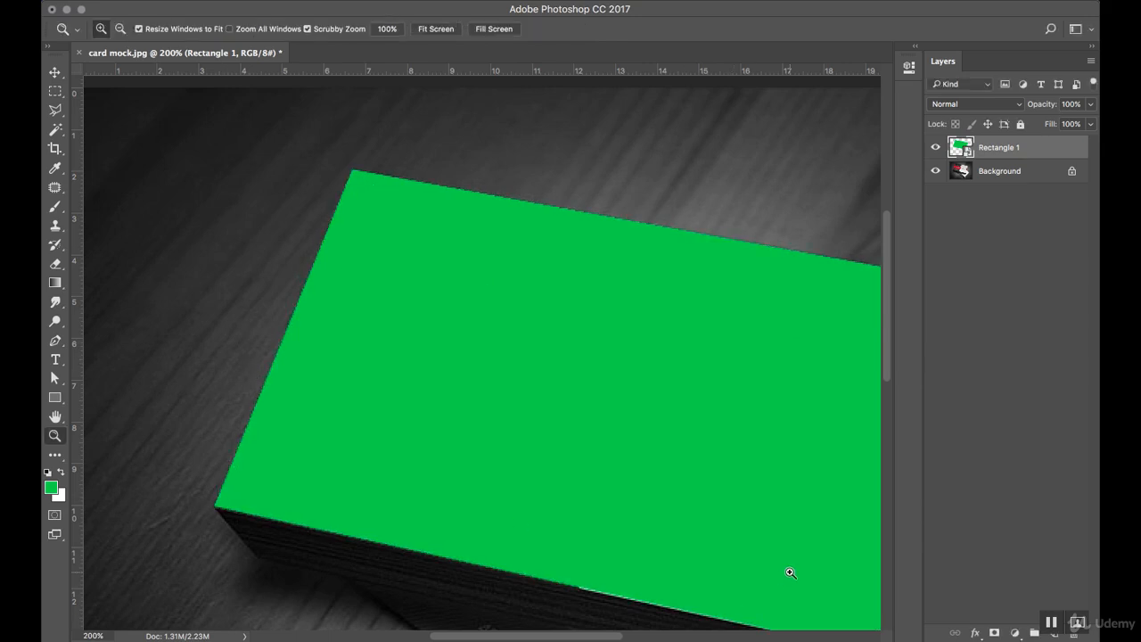
pyautogui.keyDown('alt'); pyautogui.click(579, 373); pyautogui.keyUp('alt')
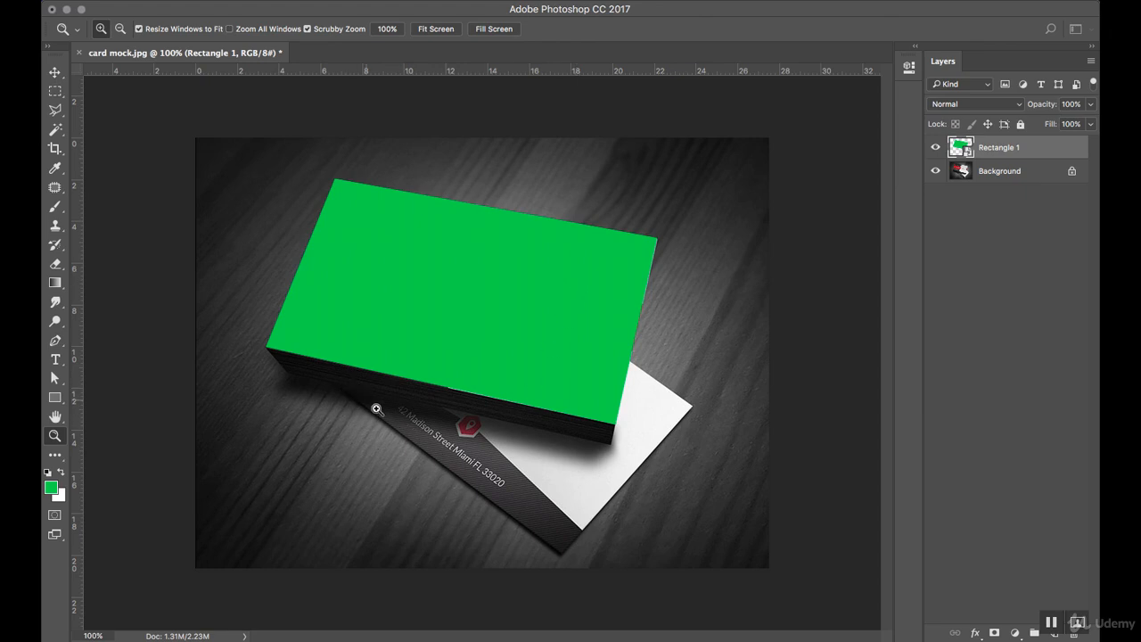
pyautogui.press('v')
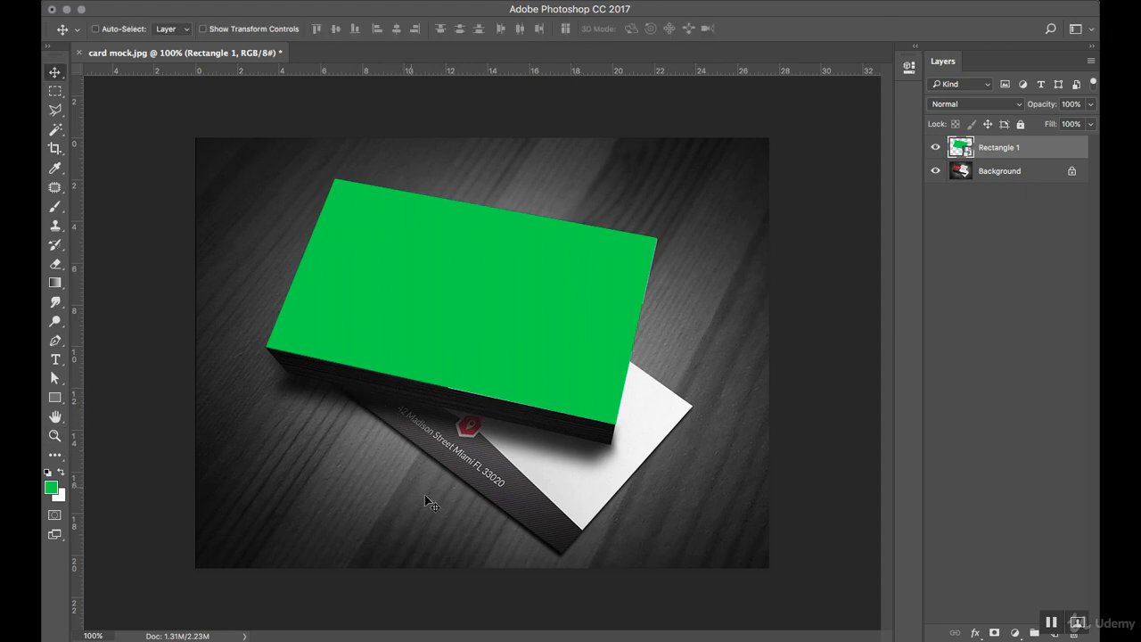
# Set the Pen tool to draw shapes on a new separate layer.
pyautogui.click(55, 343)
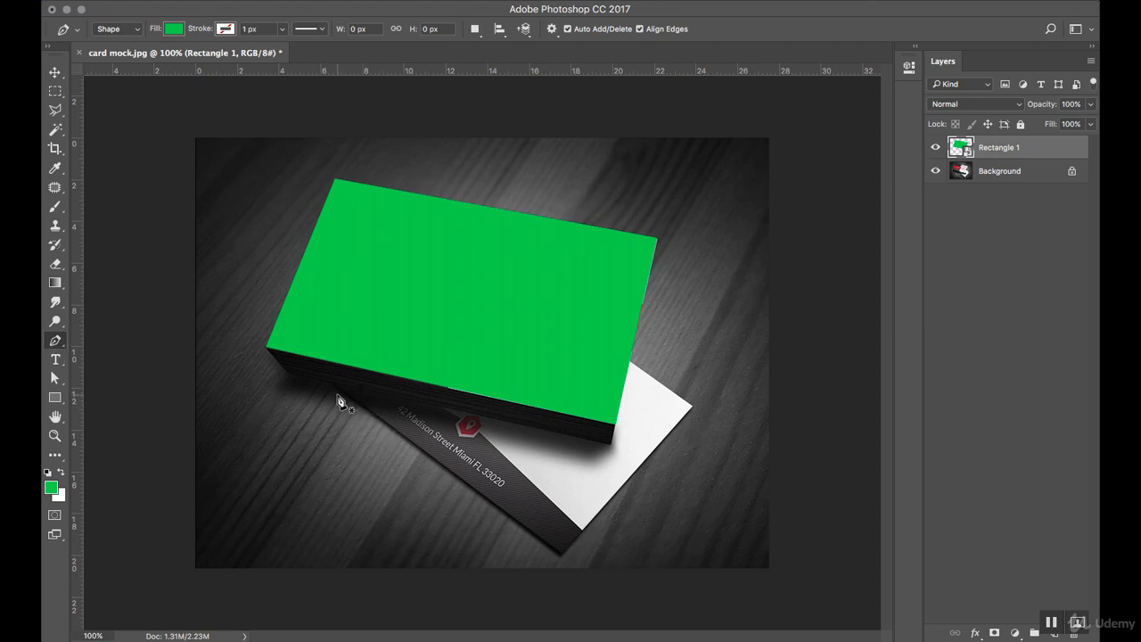
pyautogui.click(501, 34)
pyautogui.click(483, 36)
pyautogui.click(481, 33)
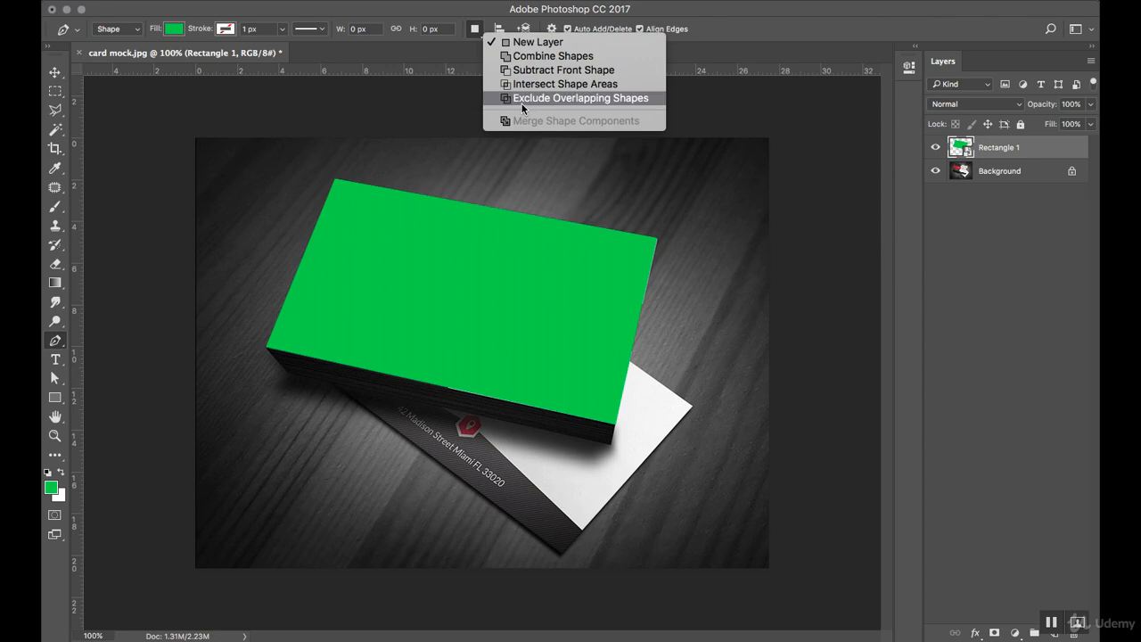
pyautogui.click(532, 43)
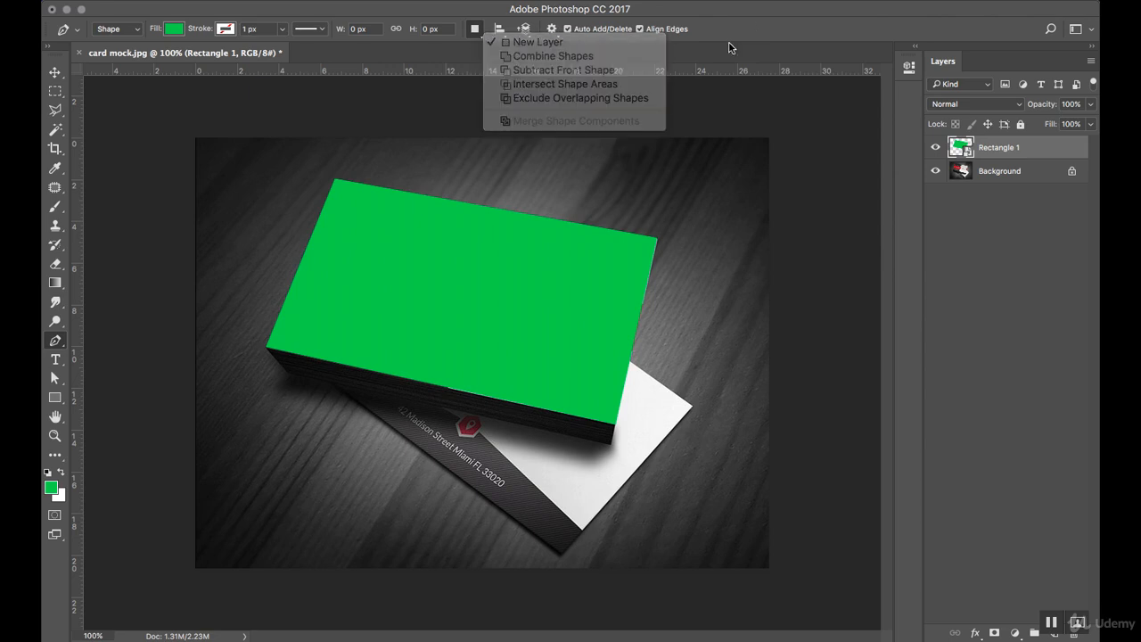
# Outline the lower business card with a closed five-point green shape, Shape 1.
pyautogui.click(337, 387)
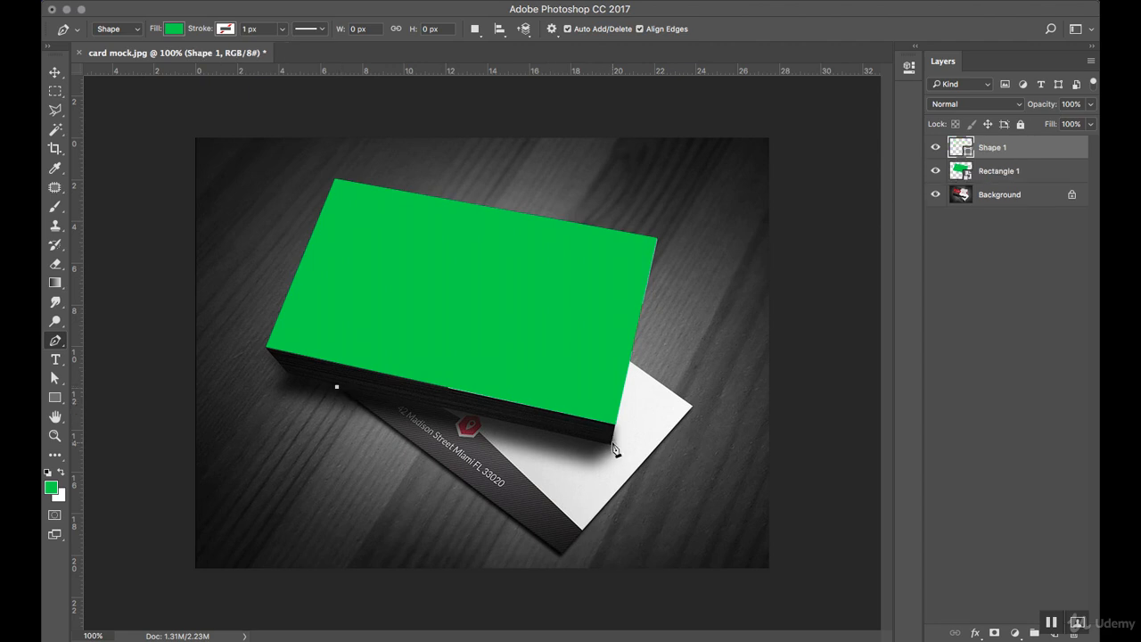
pyautogui.click(611, 446)
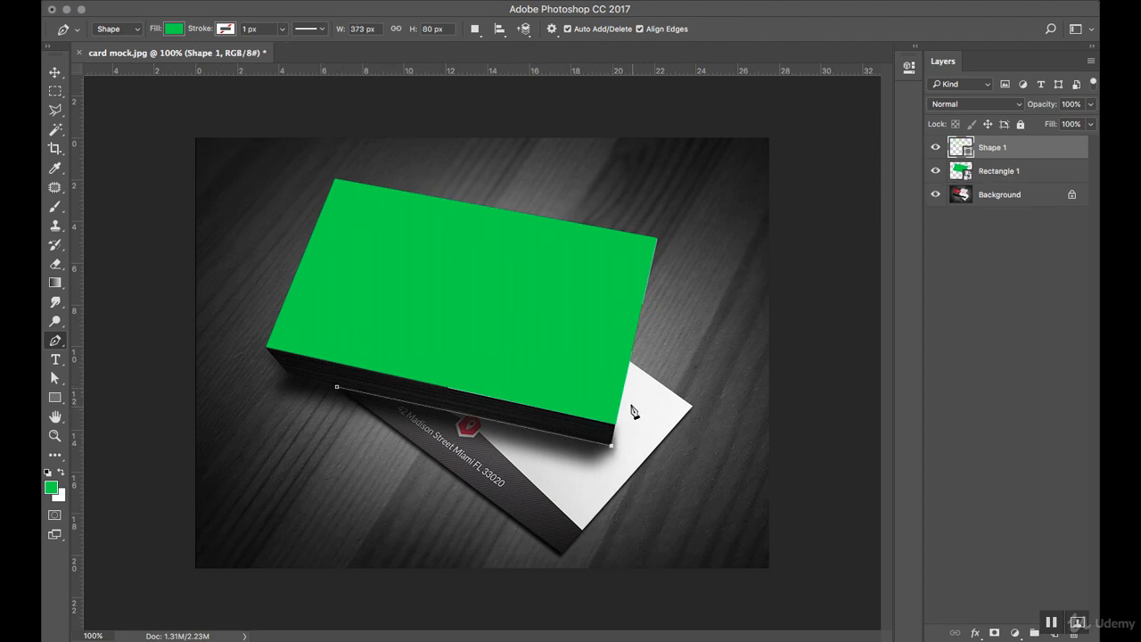
pyautogui.click(631, 364)
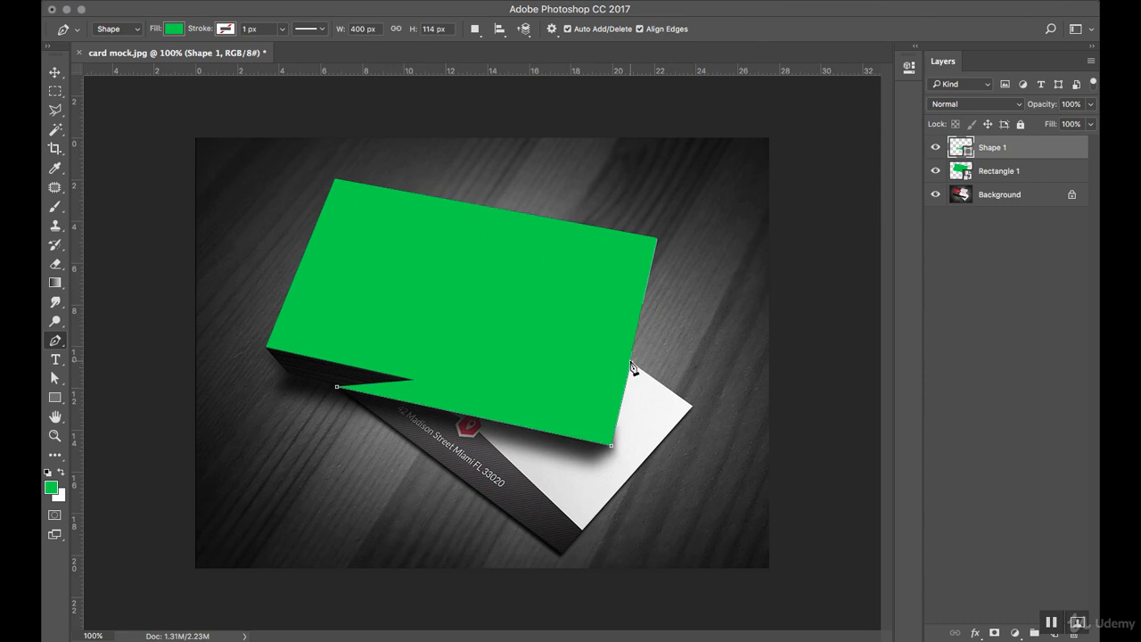
pyautogui.click(693, 409)
pyautogui.click(561, 554)
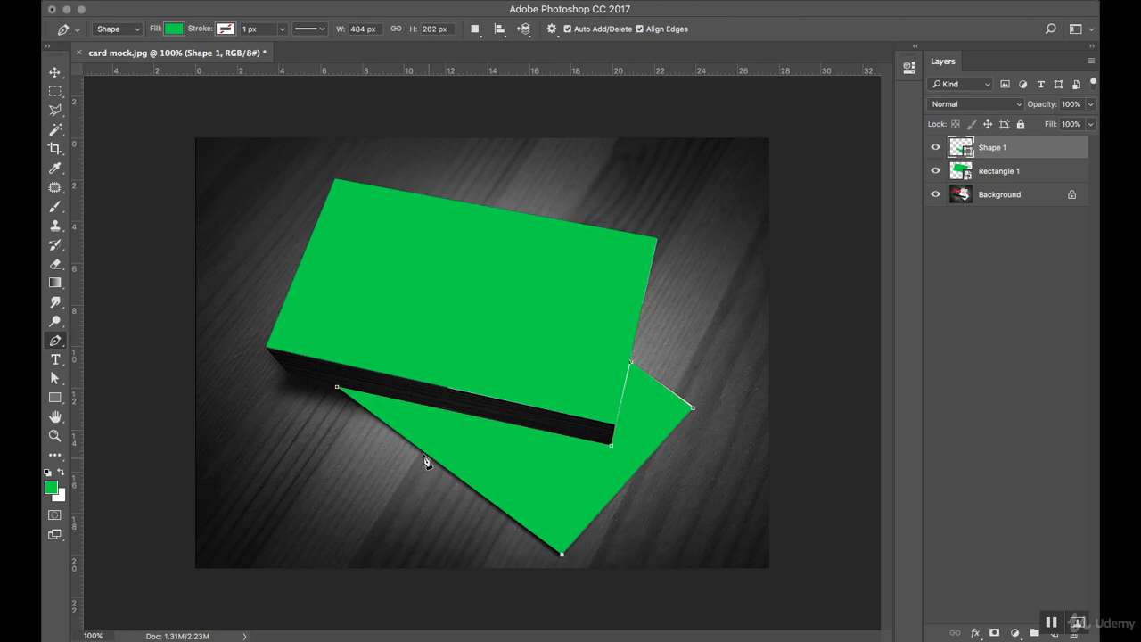
pyautogui.click(338, 389)
# Convert Shape 1 into a smart object.
pyautogui.rightClick(1026, 159)
pyautogui.click(1027, 191)
pyautogui.click(54, 378)
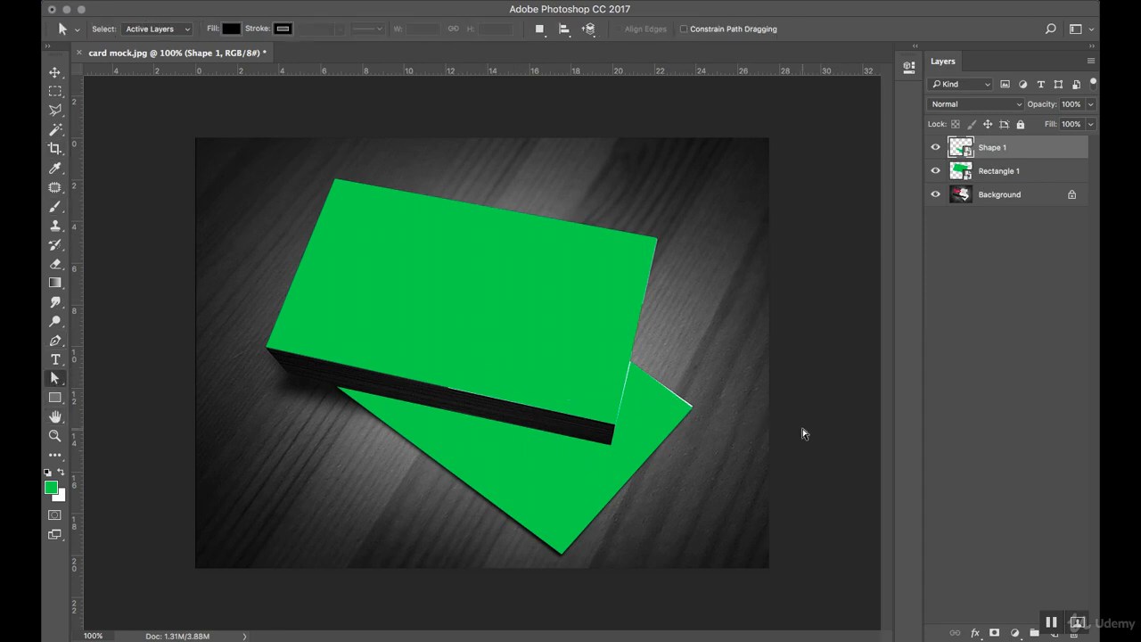
# Zoom in closely on the lower card's right corner to inspect the green shape.
pyautogui.press('z')
pyautogui.click(683, 408)
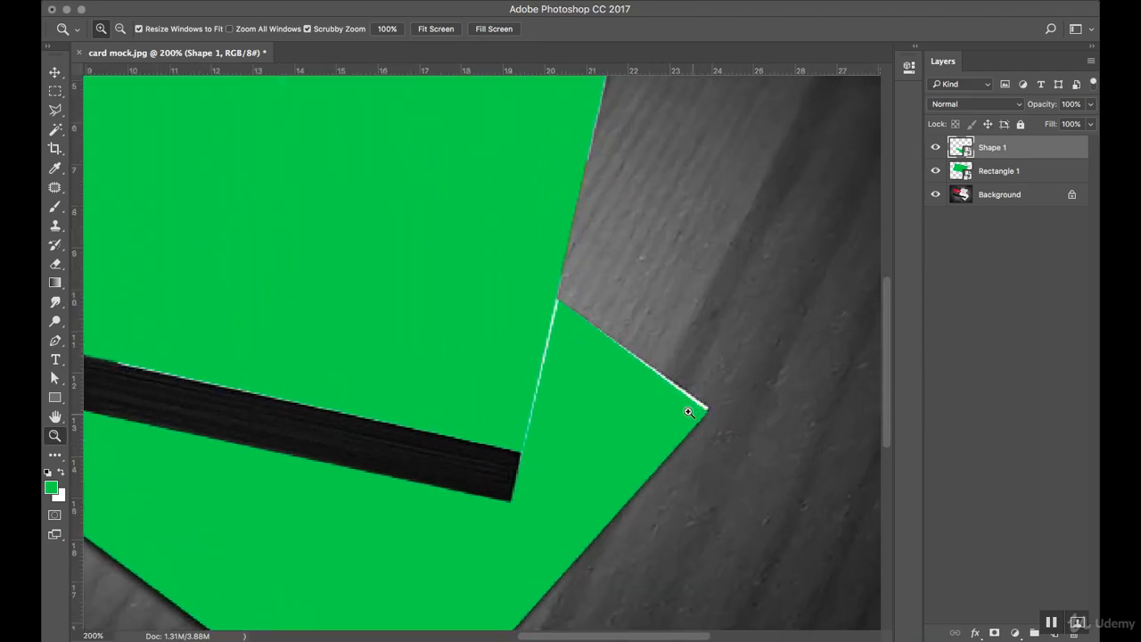
pyautogui.click(688, 412)
pyautogui.click(54, 72)
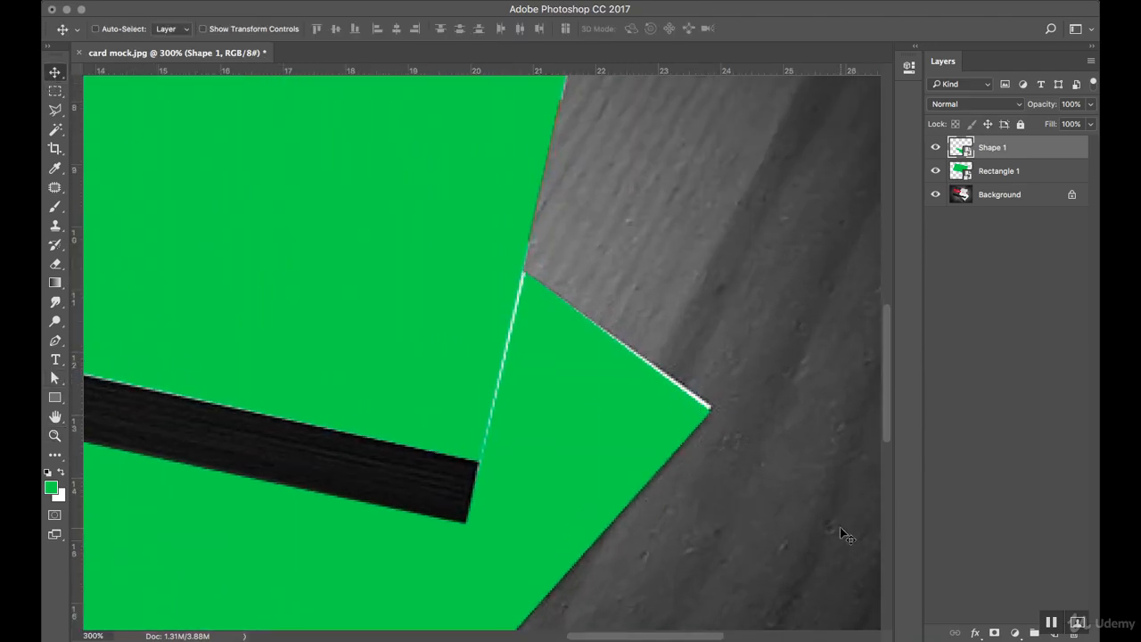
pyautogui.hotkey('ctrl', 't')
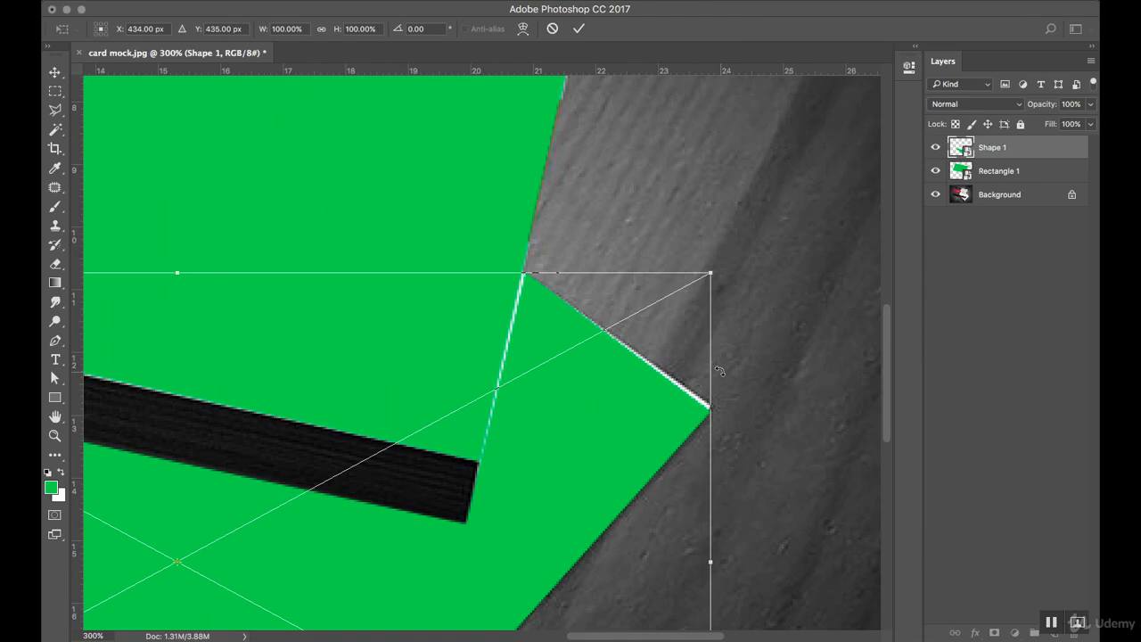
pyautogui.press('Escape')
# Adjust the lower shape's corner anchor with Direct Selection, viewing at 200%.
pyautogui.click(54, 359)
pyautogui.click(54, 378)
pyautogui.click(109, 393)
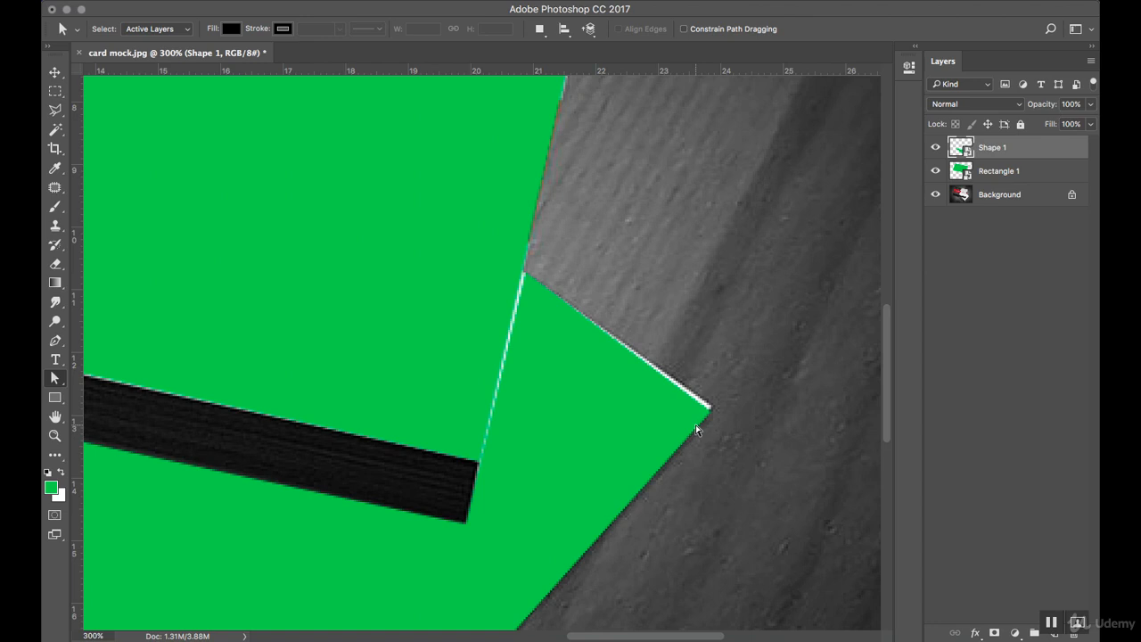
pyautogui.click(50, 377)
pyautogui.click(121, 400)
pyautogui.press('z')
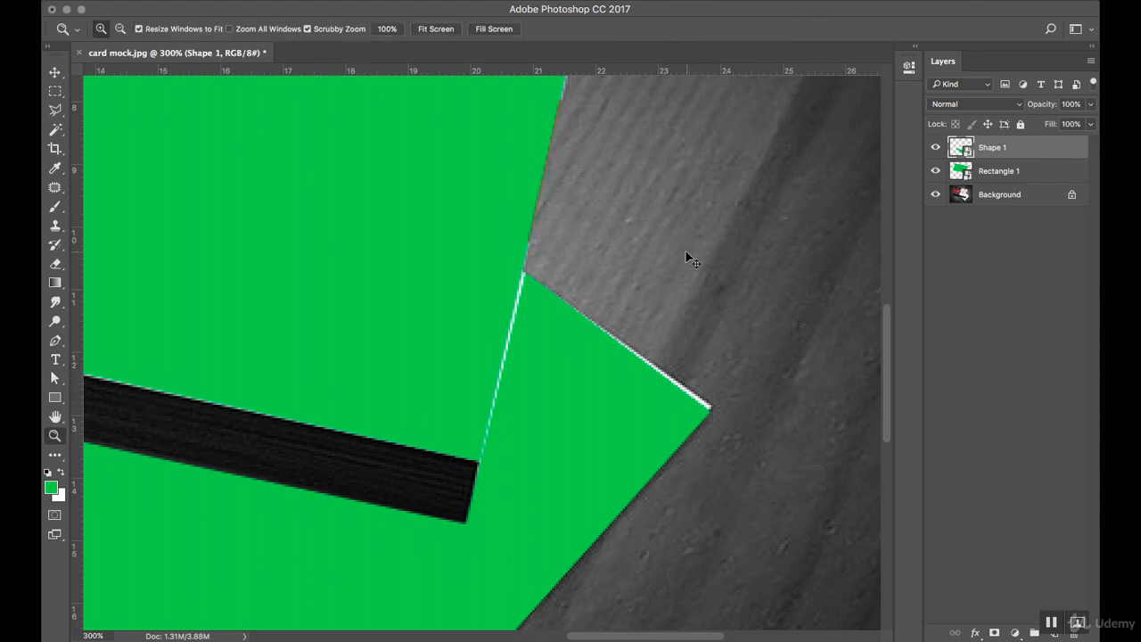
pyautogui.keyDown('alt'); pyautogui.click(683, 252); pyautogui.keyUp('alt')
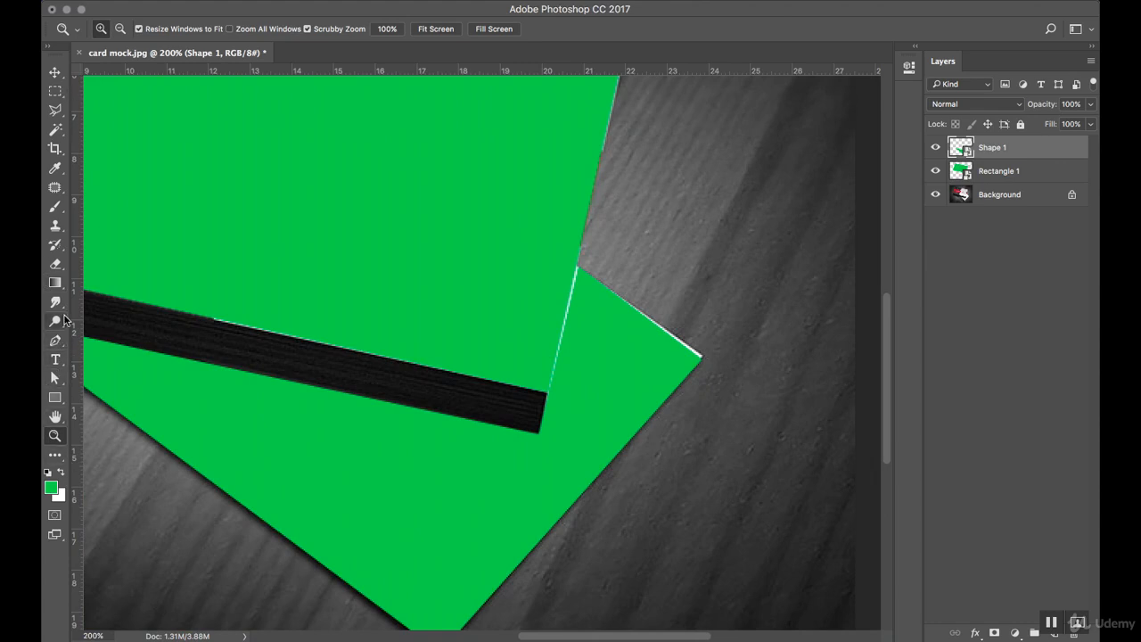
pyautogui.click(55, 381)
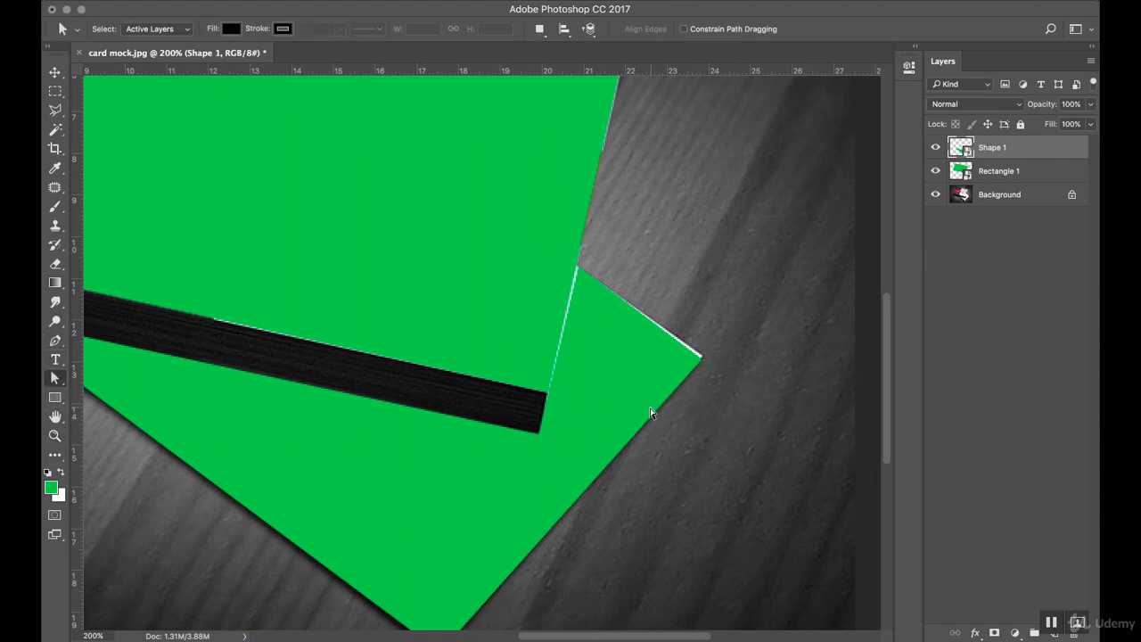
# Toggle Shape 1's visibility to compare with the photo, then select its corner anchor.
pyautogui.keyDown('super'); pyautogui.click(1029, 148); pyautogui.keyUp('super')
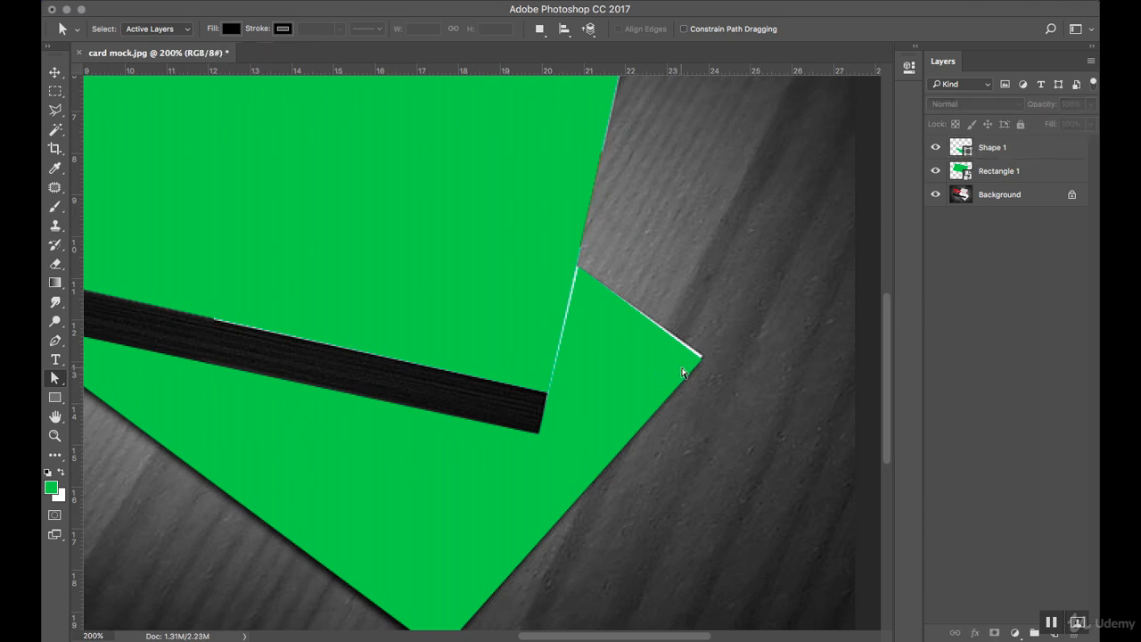
pyautogui.click(935, 148)
pyautogui.click(935, 148)
pyautogui.click(955, 150)
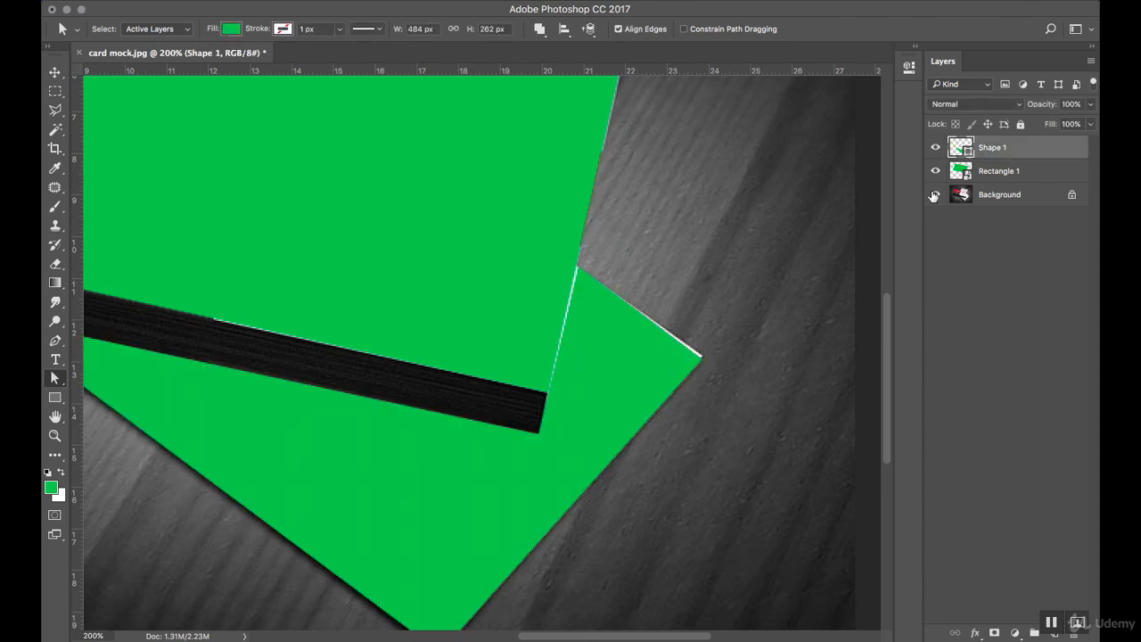
pyautogui.click(702, 358)
# Convert Shape 1 to a smart object again and zoom out to the whole mockup.
pyautogui.rightClick(1055, 155)
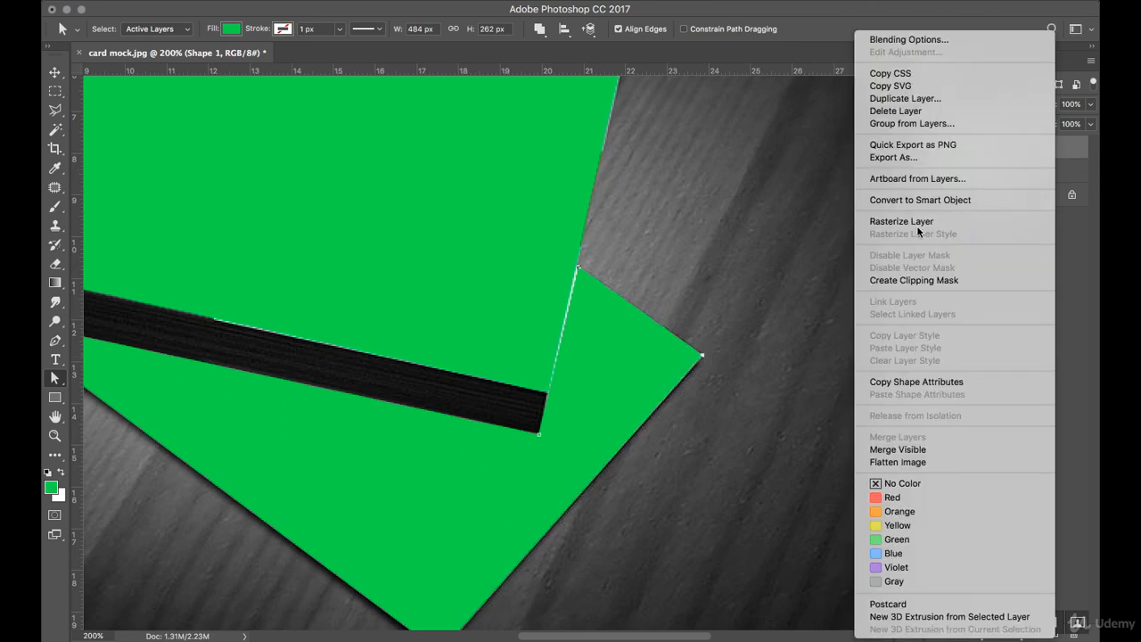
pyautogui.click(945, 199)
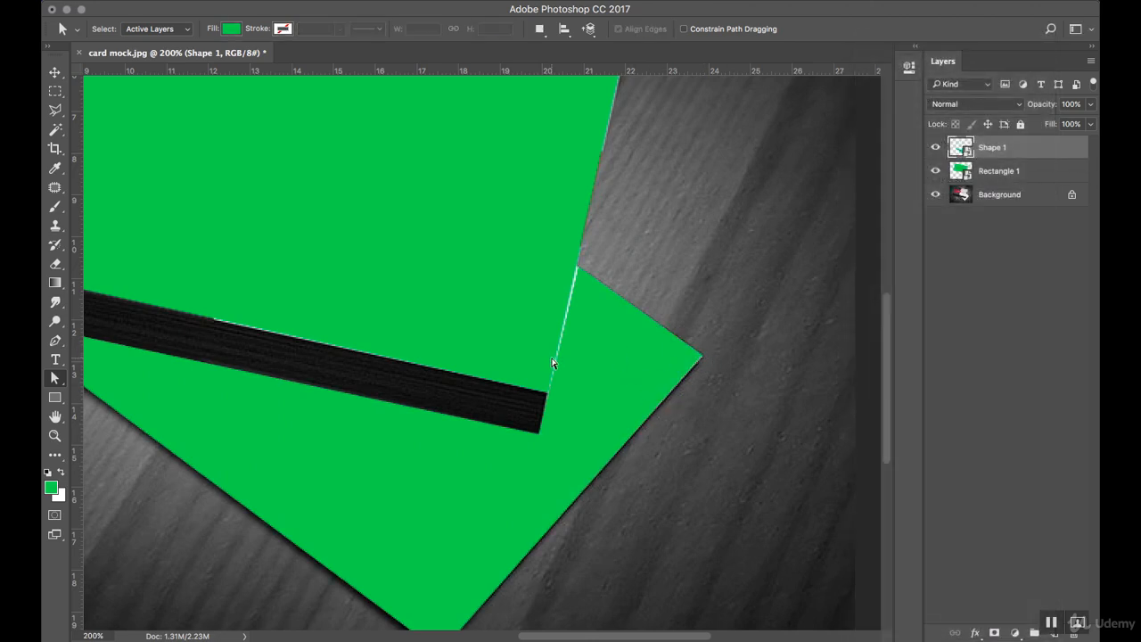
pyautogui.press('z')
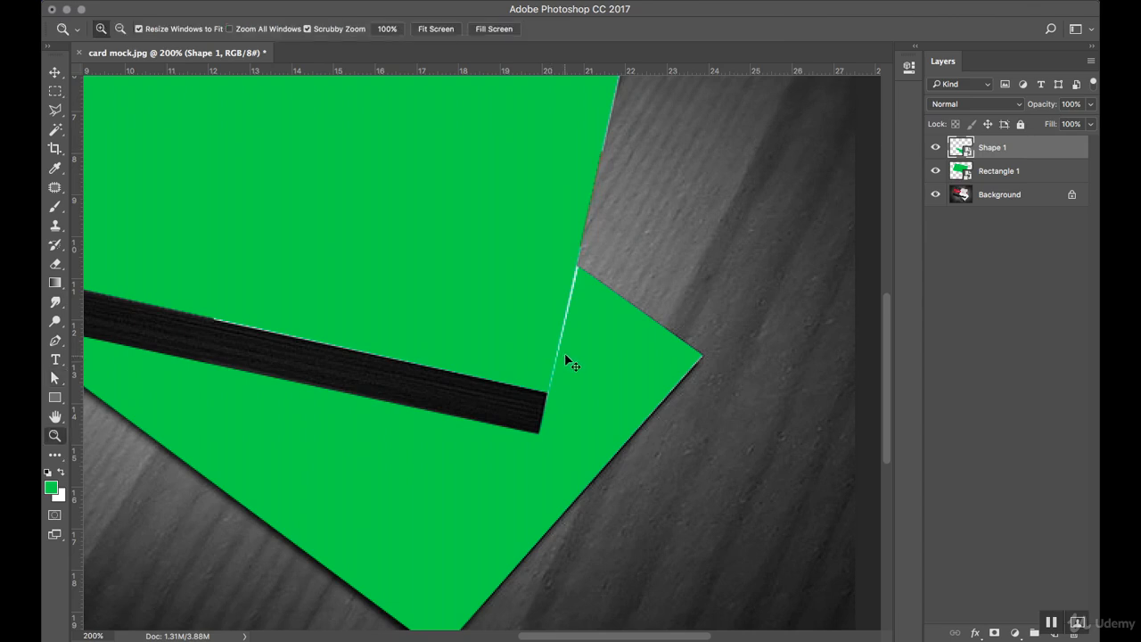
pyautogui.keyDown('alt'); pyautogui.click(544, 344); pyautogui.keyUp('alt')
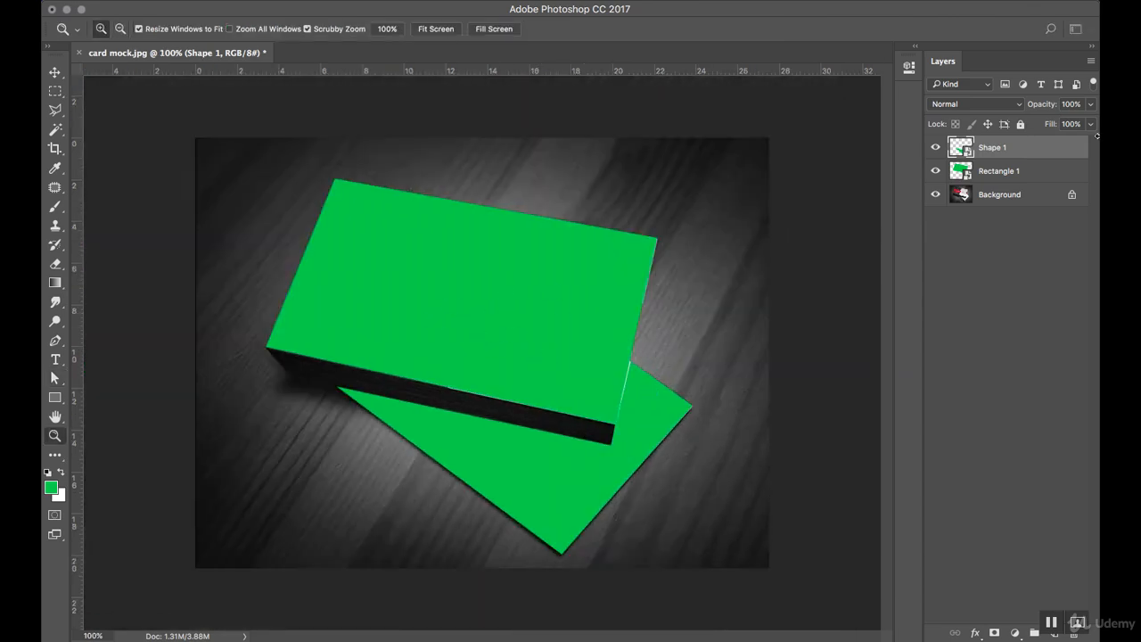
pyautogui.doubleClick(993, 172)
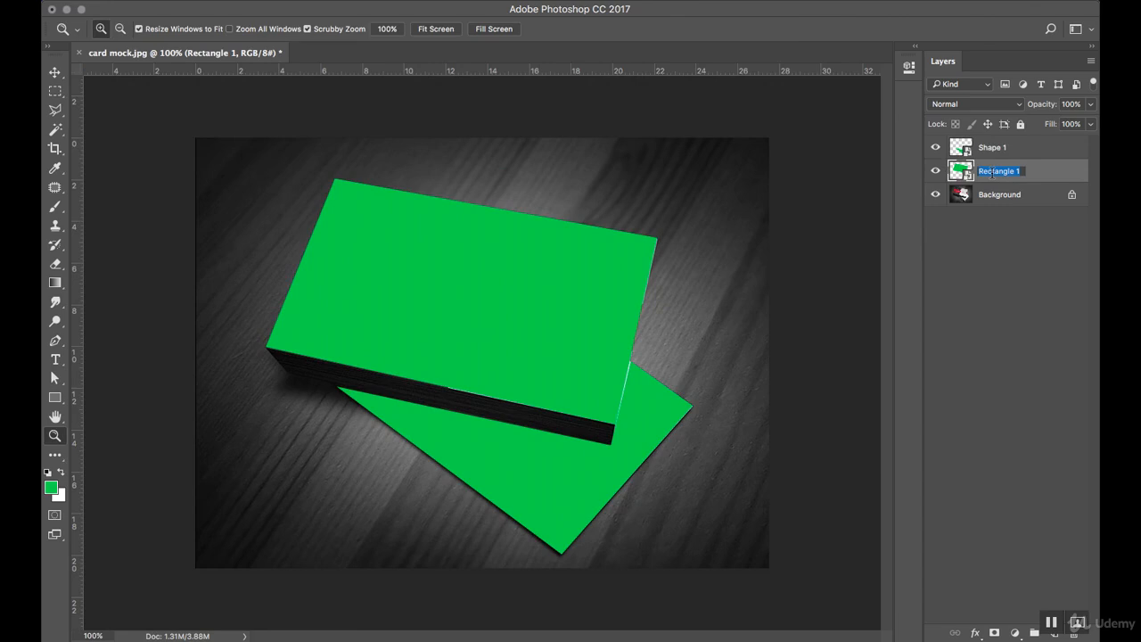
# Rename Rectangle 1 to 'Top' and Shape 1 to 'bottom'.
pyautogui.write('Top')
pyautogui.press('Return')
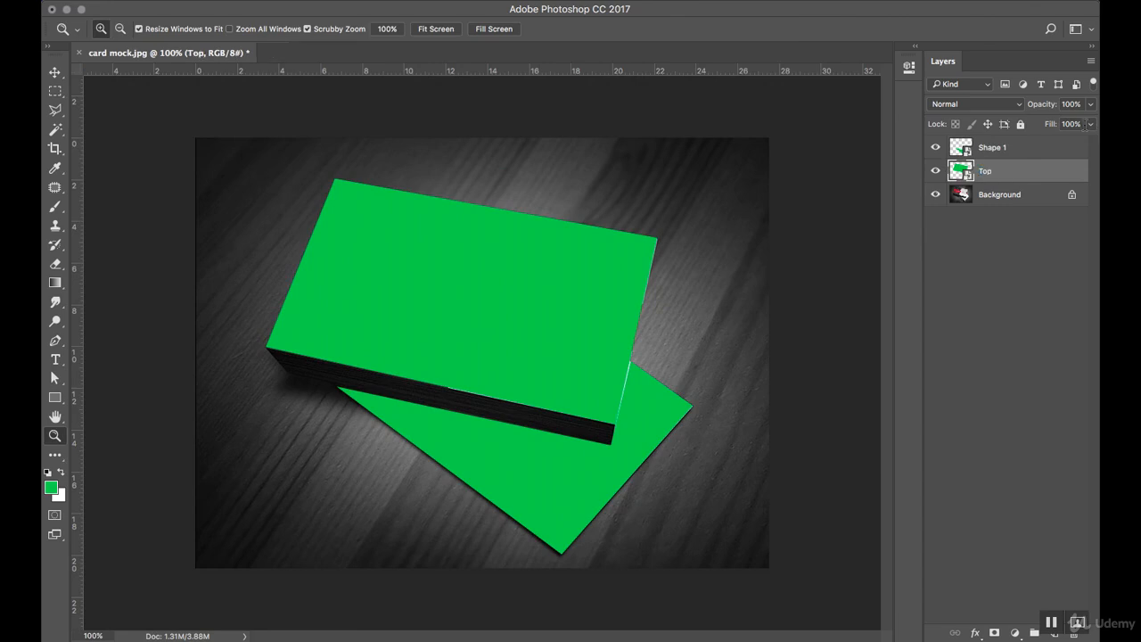
pyautogui.doubleClick(989, 148)
pyautogui.write('bottom')
pyautogui.press('Return')
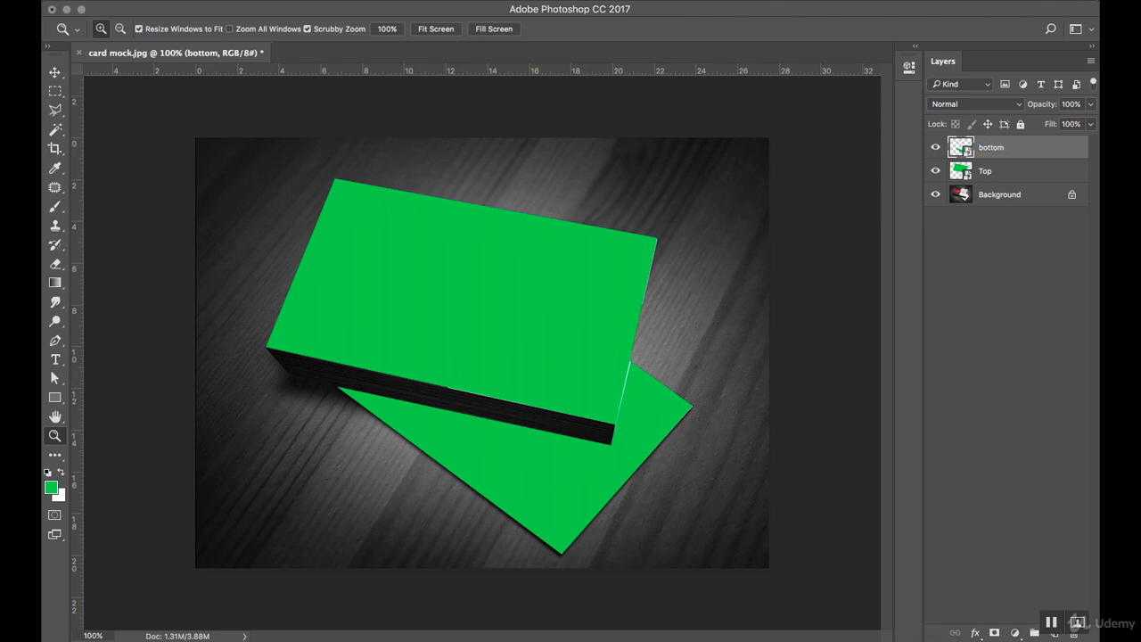
# Edit the Top smart object's contents (Rectangle 1.psb), trial-placing card2 from Finder and undoing it.
pyautogui.doubleClick(968, 177)
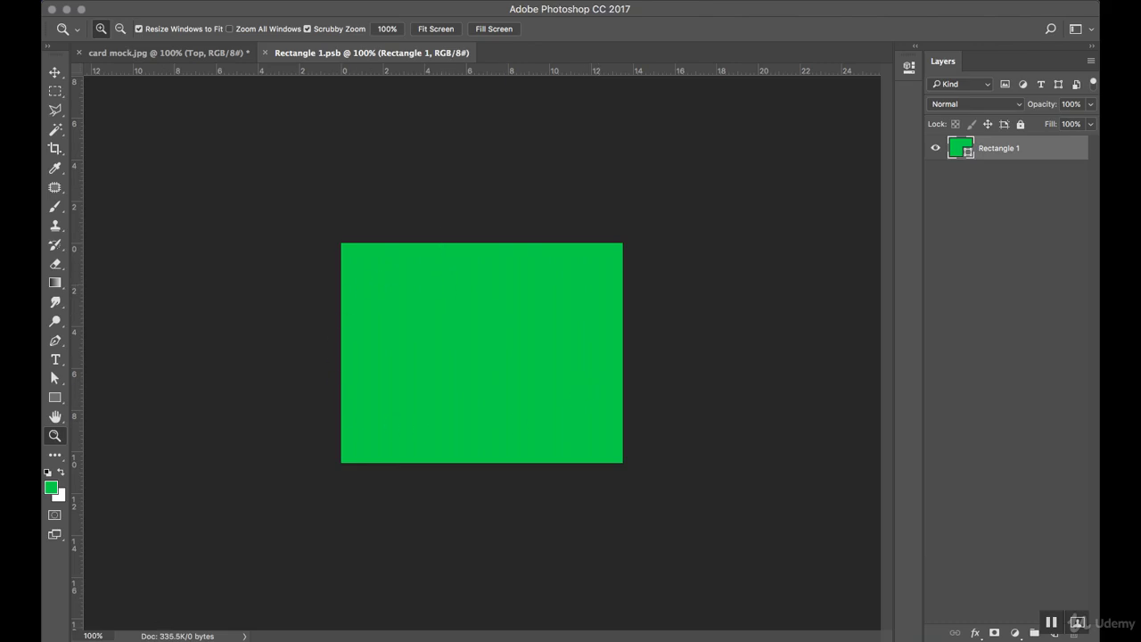
pyautogui.click(160, 600)
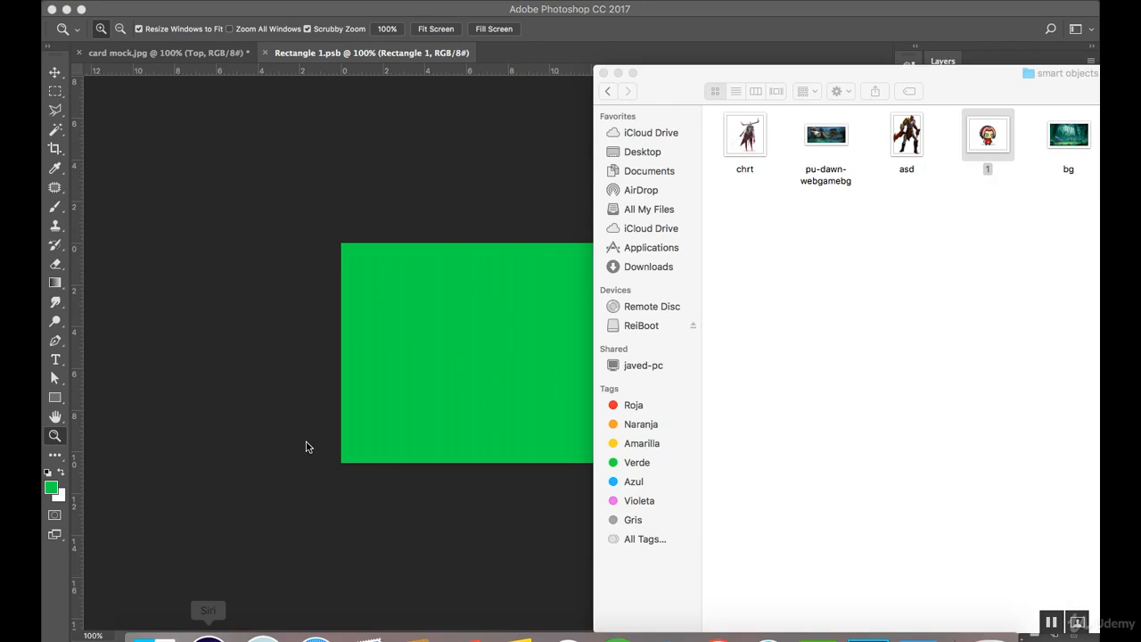
pyautogui.moveTo(828, 82); pyautogui.dragTo(546, 229)
pyautogui.click(55, 73)
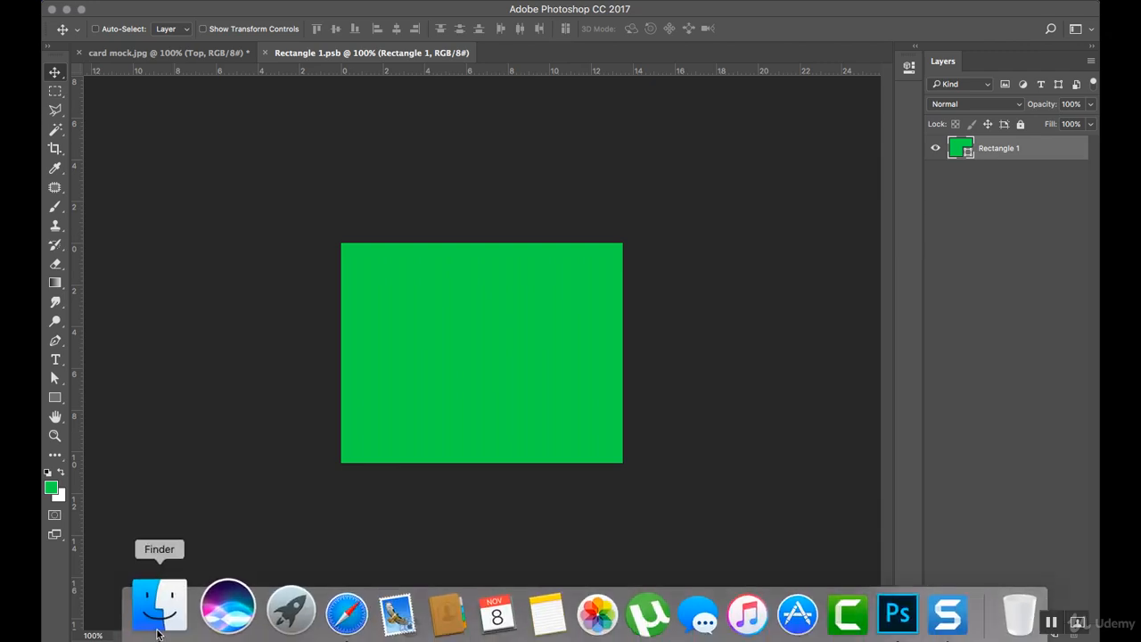
pyautogui.click(158, 599)
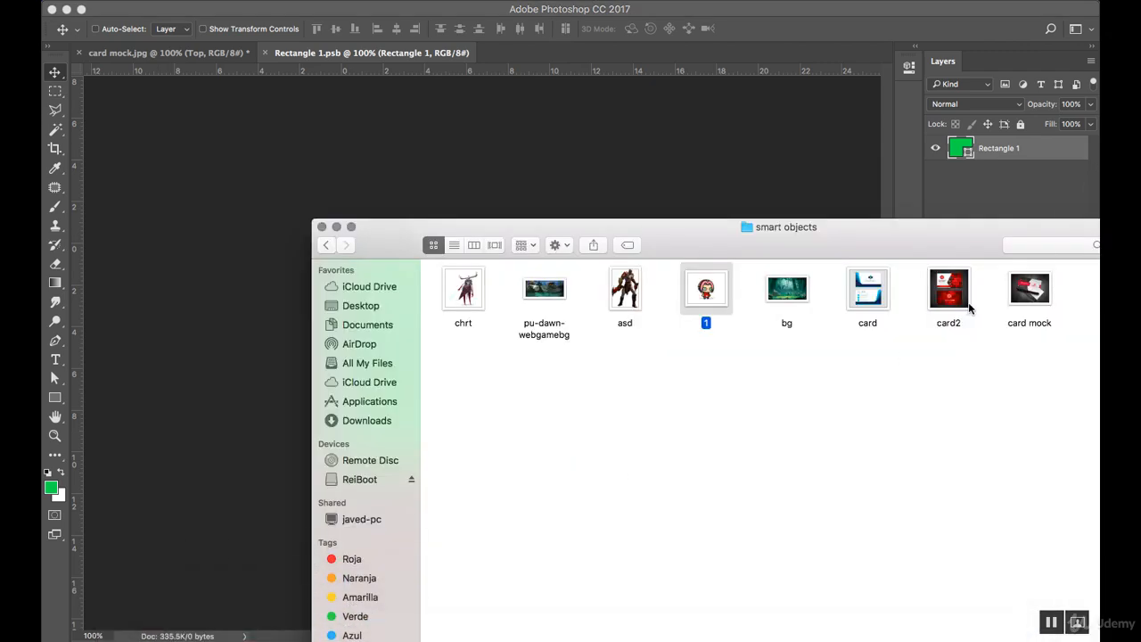
pyautogui.moveTo(954, 296); pyautogui.dragTo(398, 111)
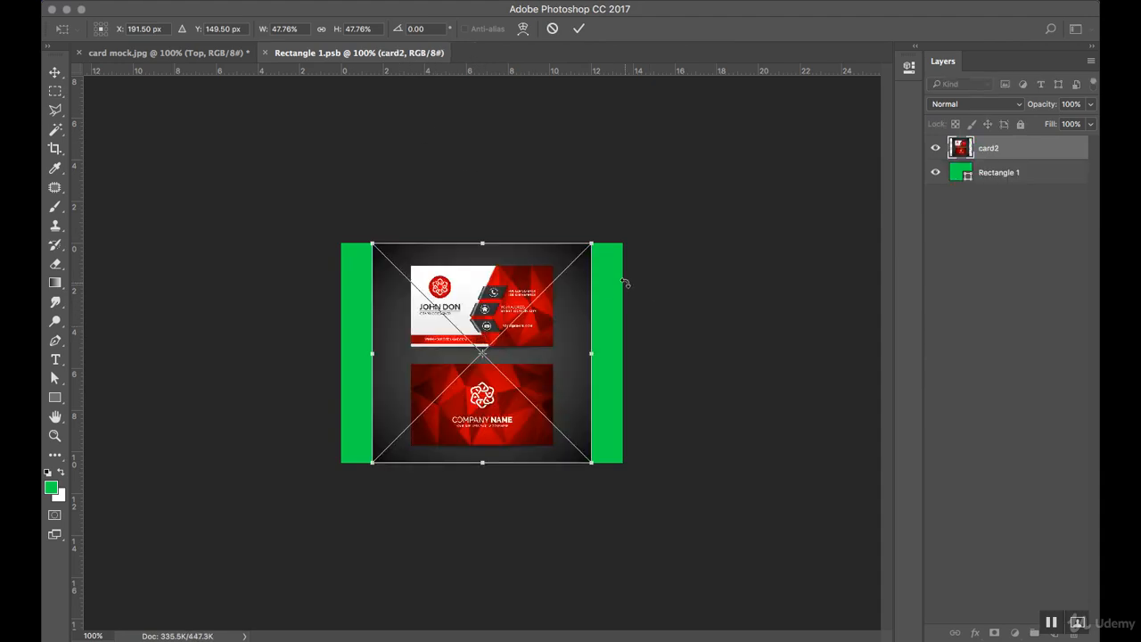
pyautogui.press('Escape')
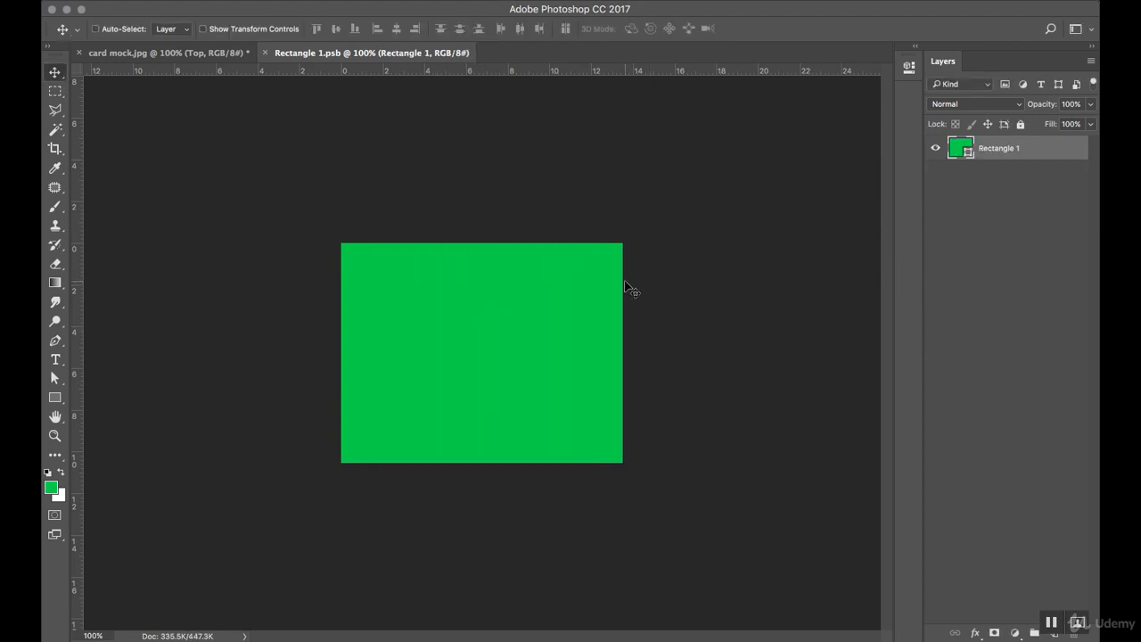
pyautogui.press('super+o')
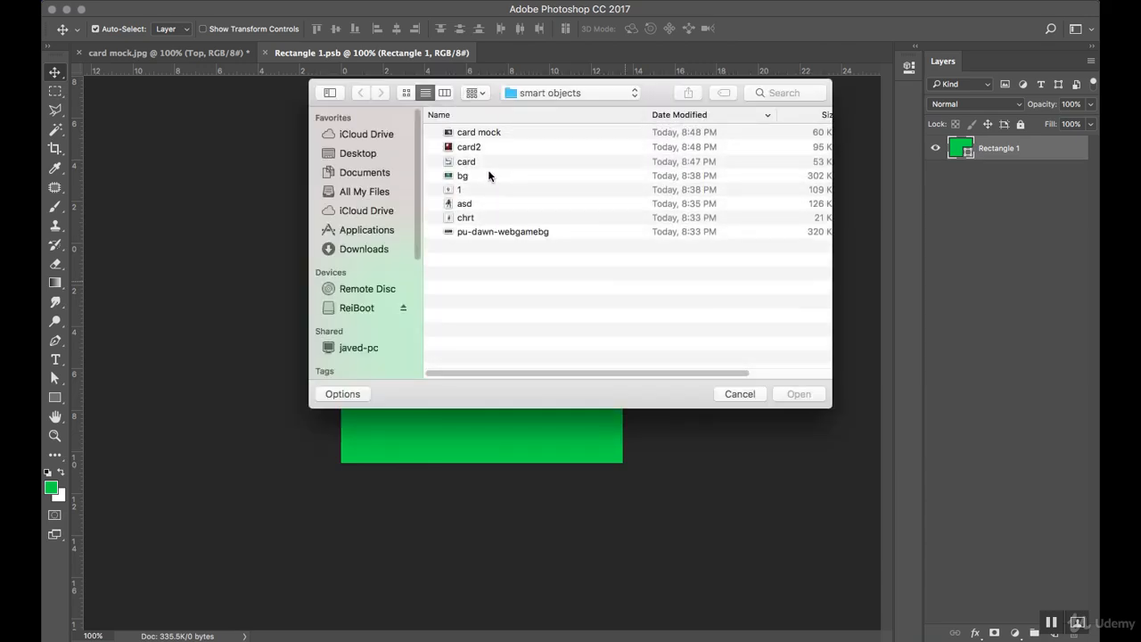
# Open card2.jpg, marquee the front John Don card and paste it into Rectangle 1.psb.
pyautogui.click(472, 150)
pyautogui.doubleClick(472, 148)
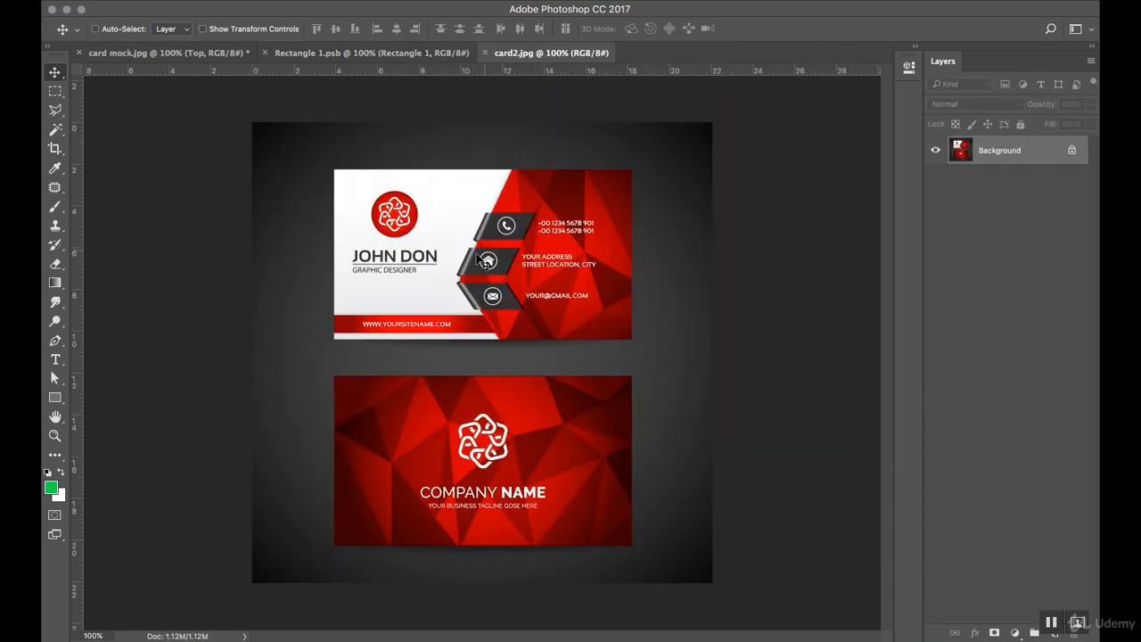
pyautogui.press('m')
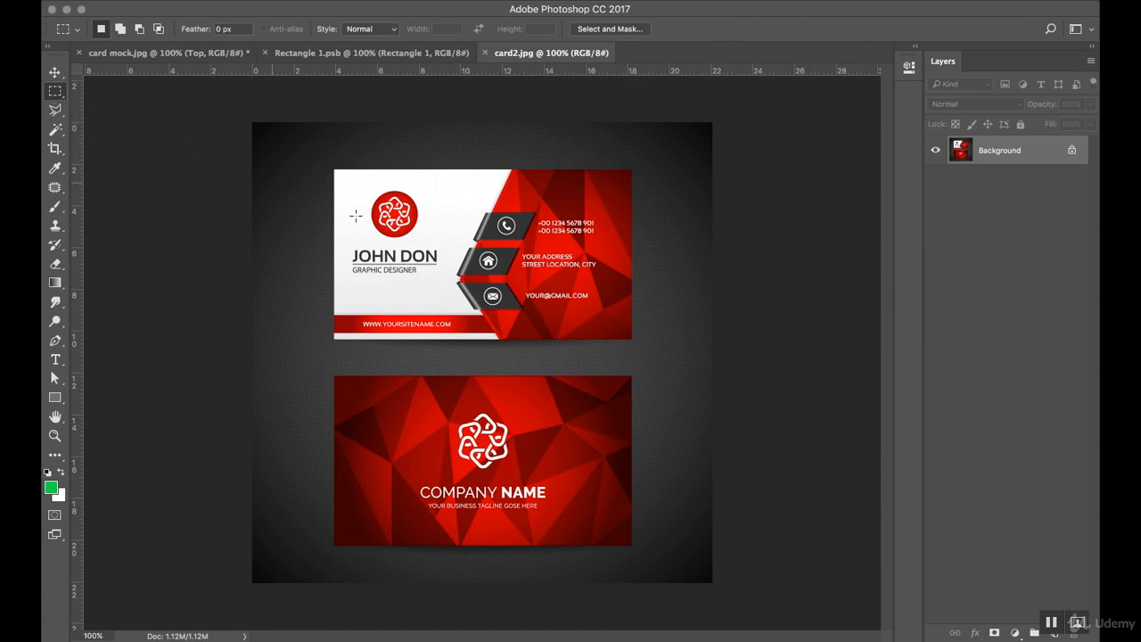
pyautogui.moveTo(334, 169); pyautogui.dragTo(631, 338)
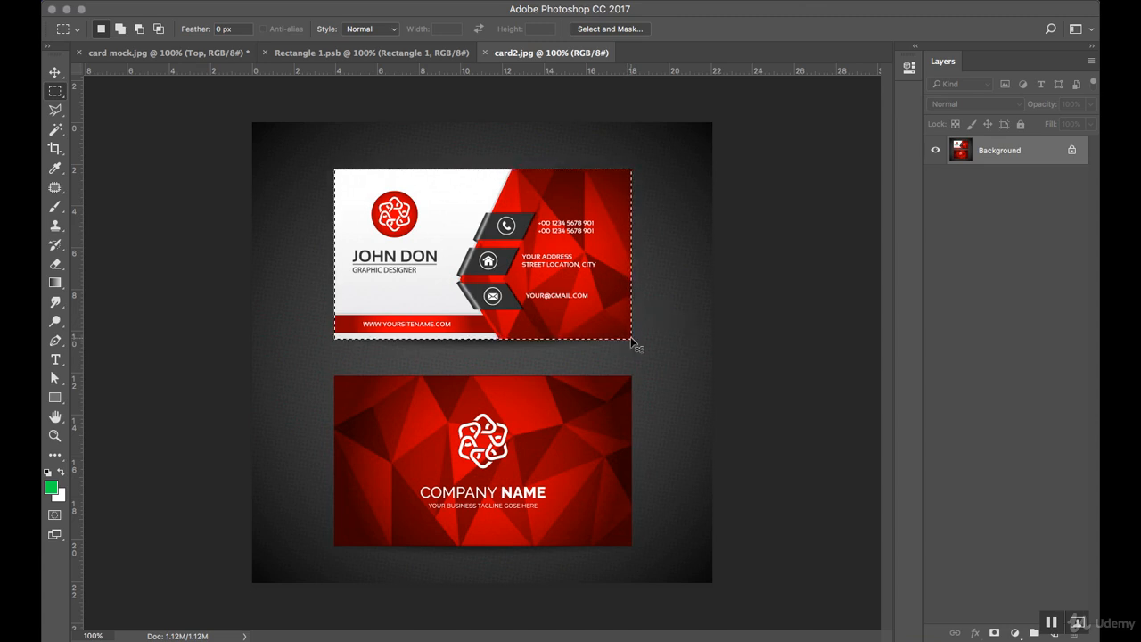
pyautogui.click(355, 54)
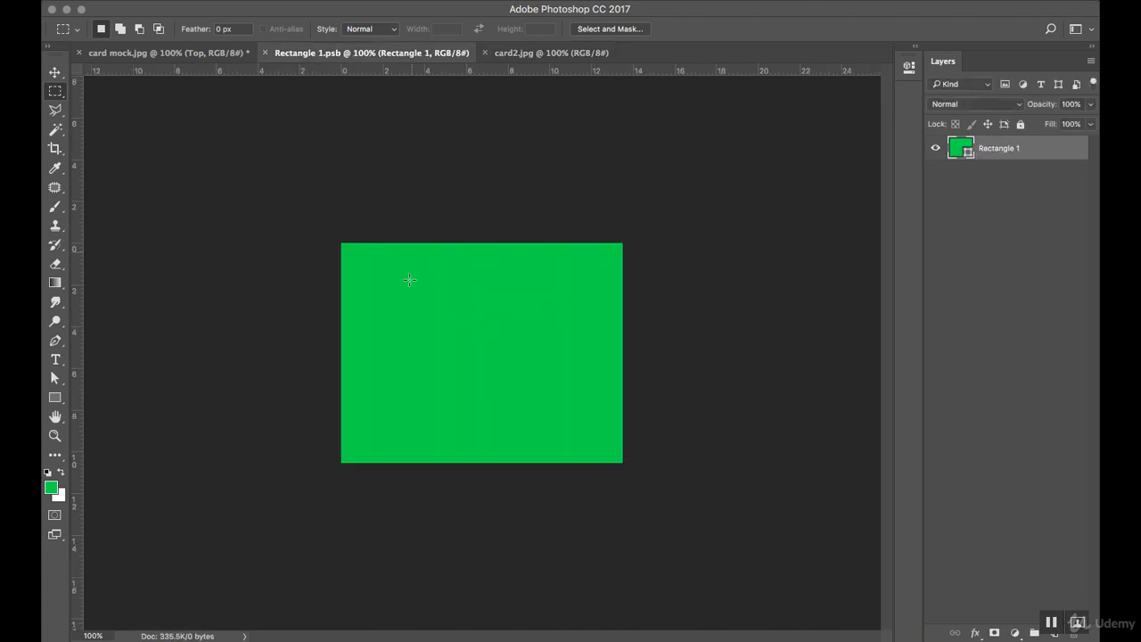
pyautogui.press('super+v')
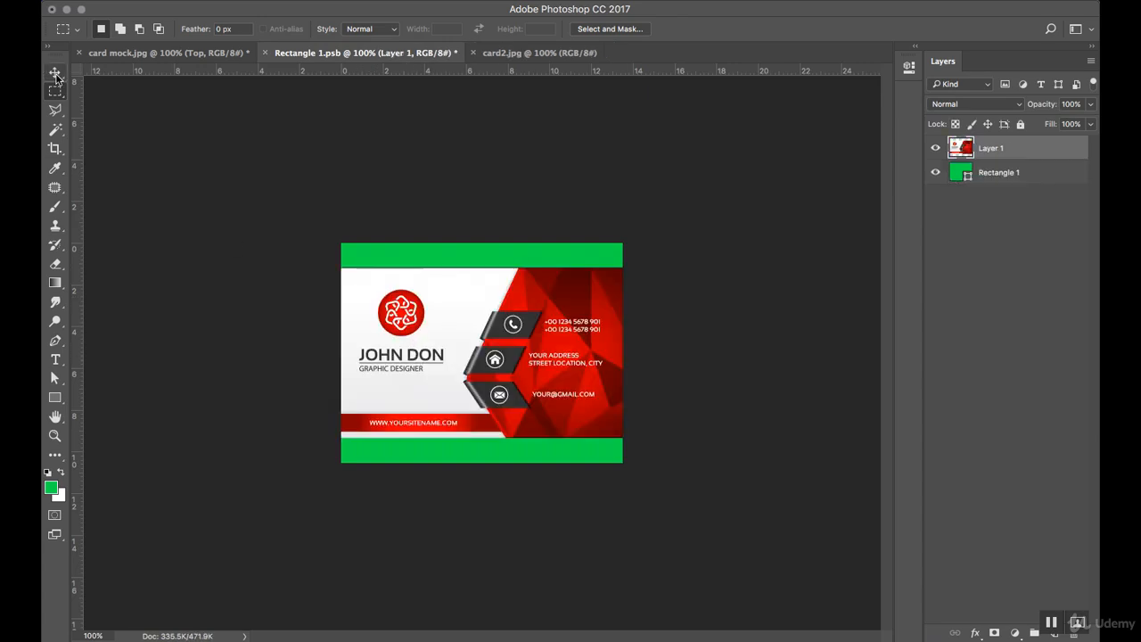
# Free-transform the pasted John Don card on Layer 1 until it covers the green rectangle.
pyautogui.click(54, 72)
pyautogui.press('super+t')
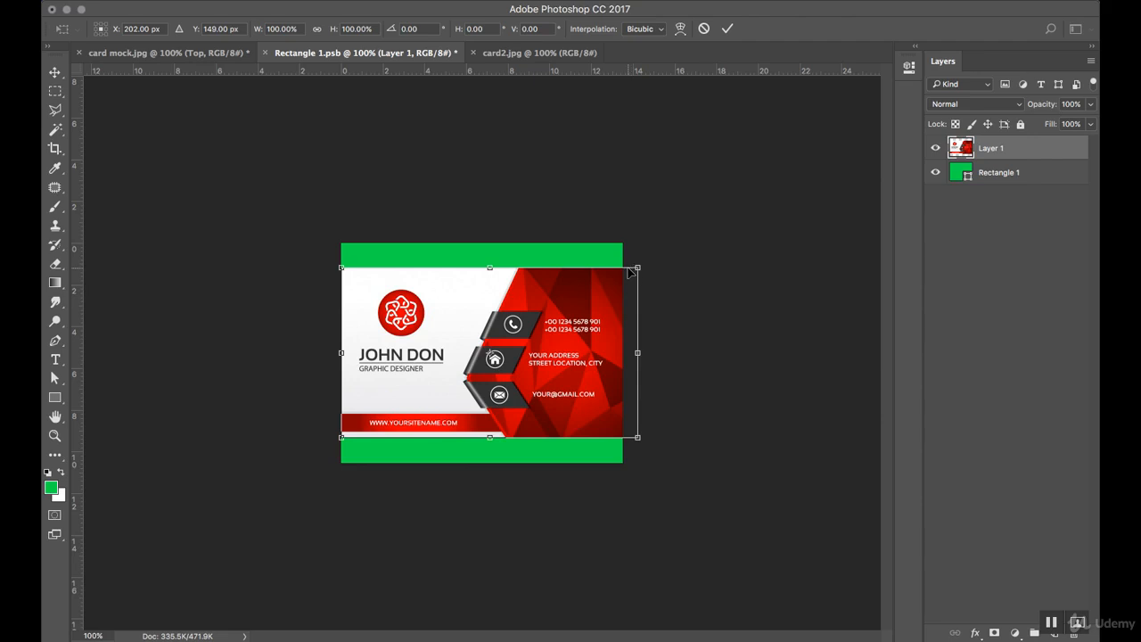
pyautogui.moveTo(635, 266); pyautogui.dragTo(657, 254)
pyautogui.moveTo(484, 260); pyautogui.dragTo(491, 237)
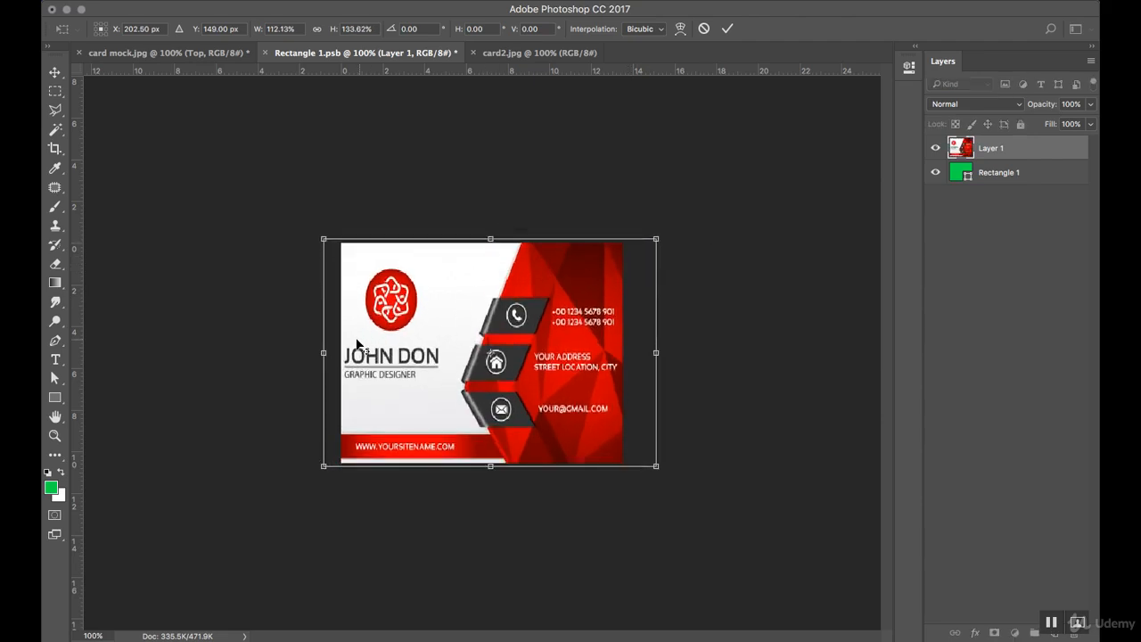
pyautogui.moveTo(323, 353); pyautogui.dragTo(327, 353)
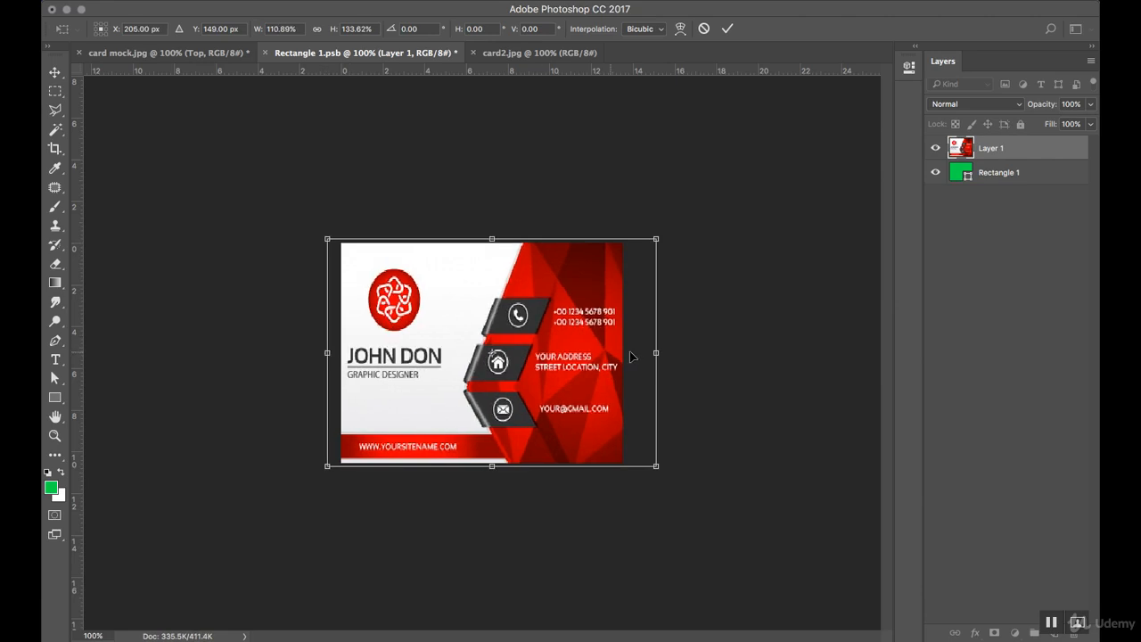
pyautogui.moveTo(670, 354); pyautogui.dragTo(664, 355)
pyautogui.press('Return')
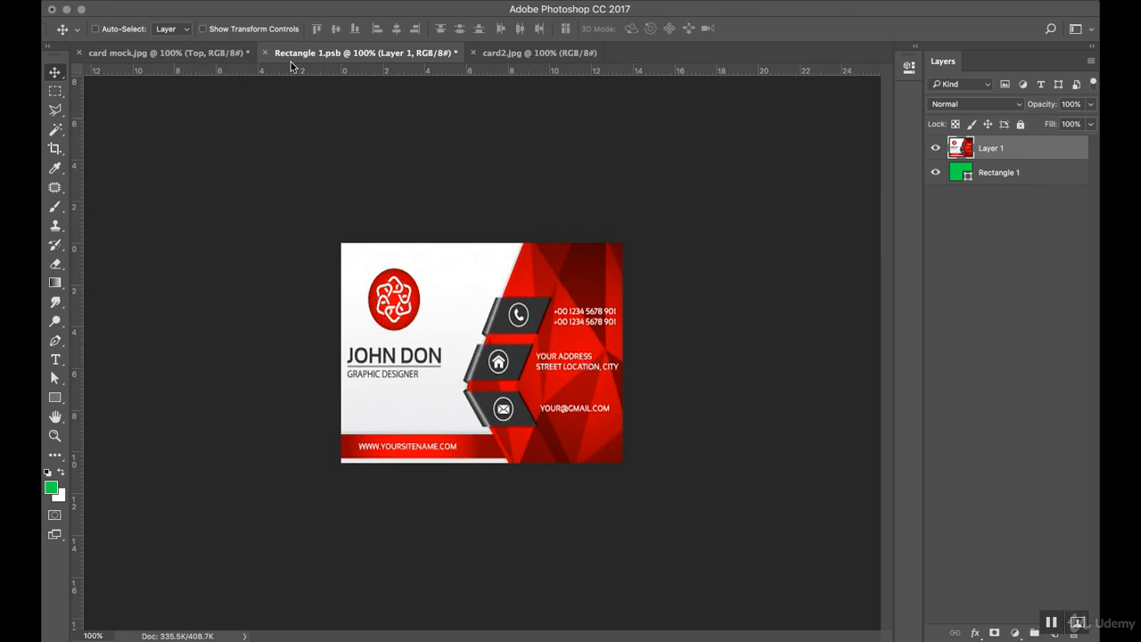
# Save Rectangle 1.psb and confirm the mockup's top card shows the red John Don design.
pyautogui.click(174, 55)
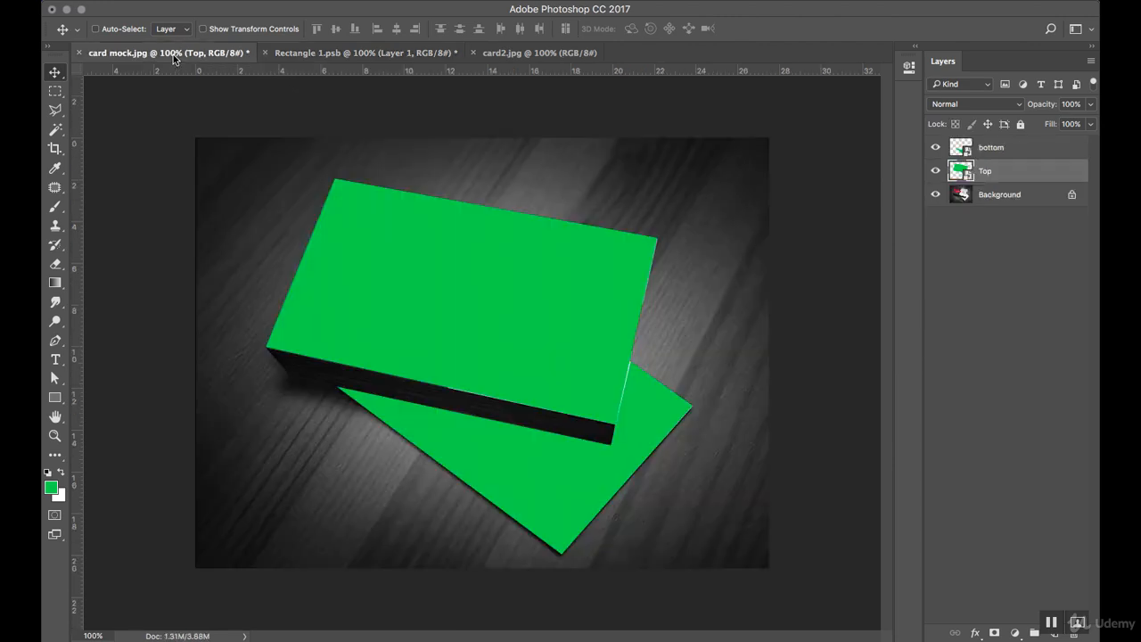
pyautogui.click(399, 55)
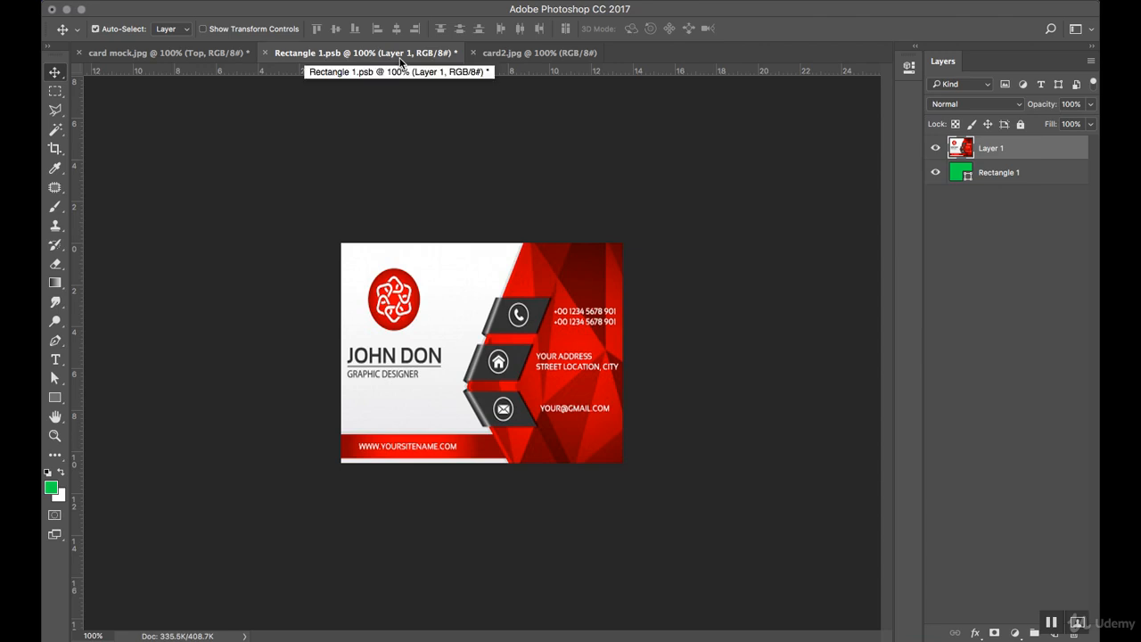
pyautogui.press('super+s')
pyautogui.click(203, 56)
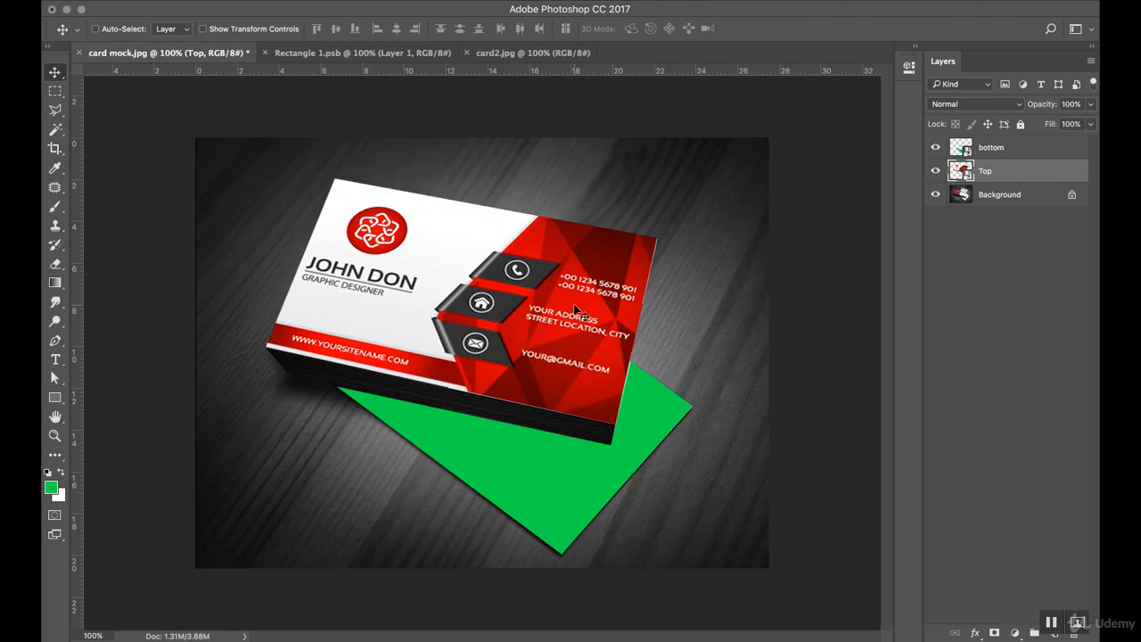
# Paint three test green brush strokes over the card design with a smaller brush.
pyautogui.click(362, 53)
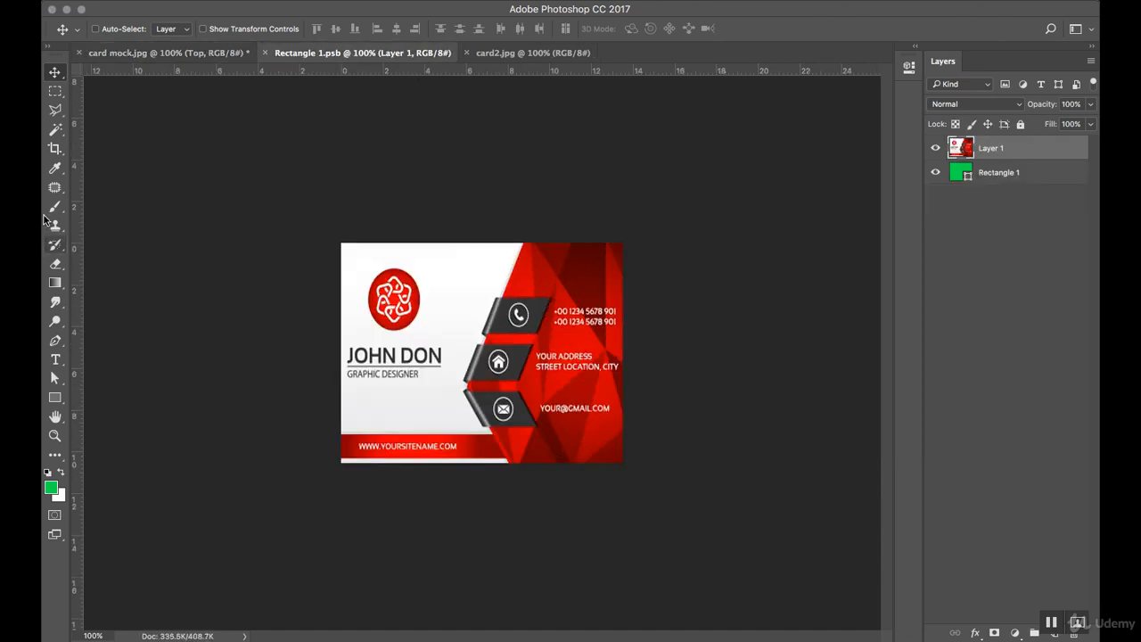
pyautogui.click(54, 206)
pyautogui.press('[')
pyautogui.press('[')
pyautogui.press('[')
pyautogui.press('[')
pyautogui.press('[')
pyautogui.press('[')
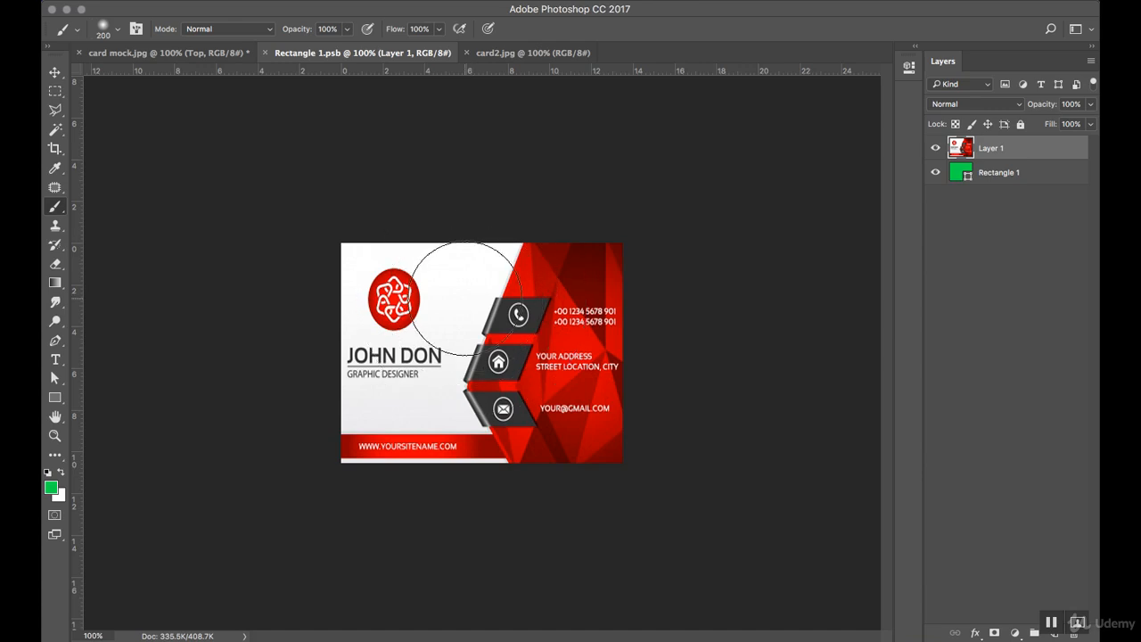
pyautogui.press('[')
pyautogui.press('[')
pyautogui.moveTo(460, 287)
pyautogui.mouseDown()
pyautogui.moveTo(474, 262)
pyautogui.moveTo(449, 301)
pyautogui.mouseUp()
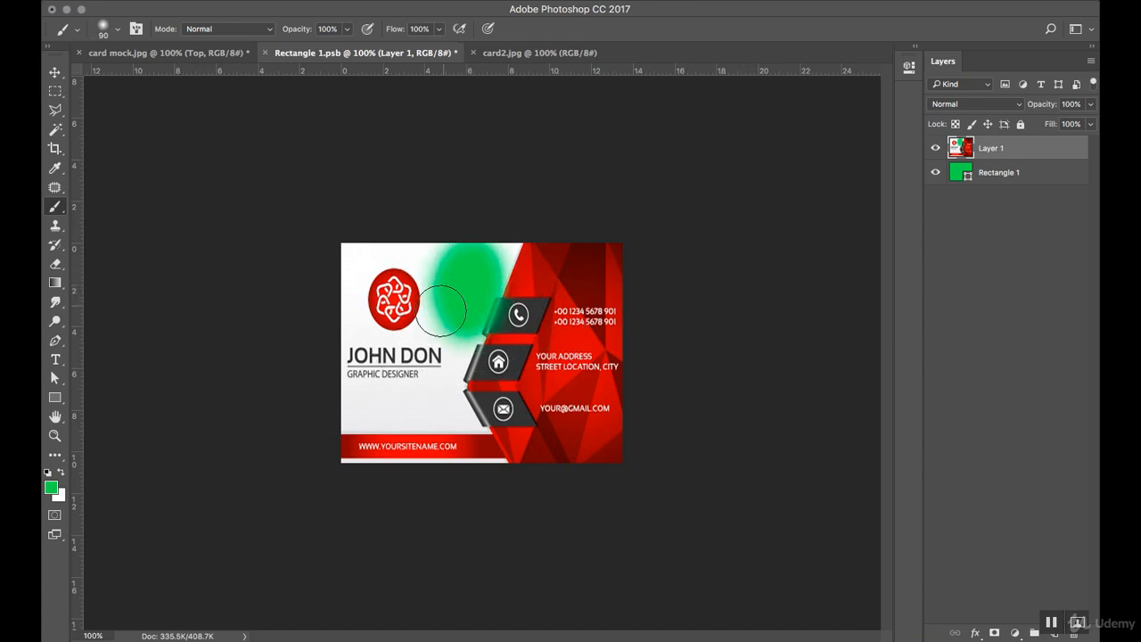
pyautogui.moveTo(366, 430); pyautogui.dragTo(447, 413)
pyautogui.moveTo(559, 376)
pyautogui.mouseDown()
pyautogui.moveTo(577, 424)
pyautogui.moveTo(584, 245)
pyautogui.mouseUp()
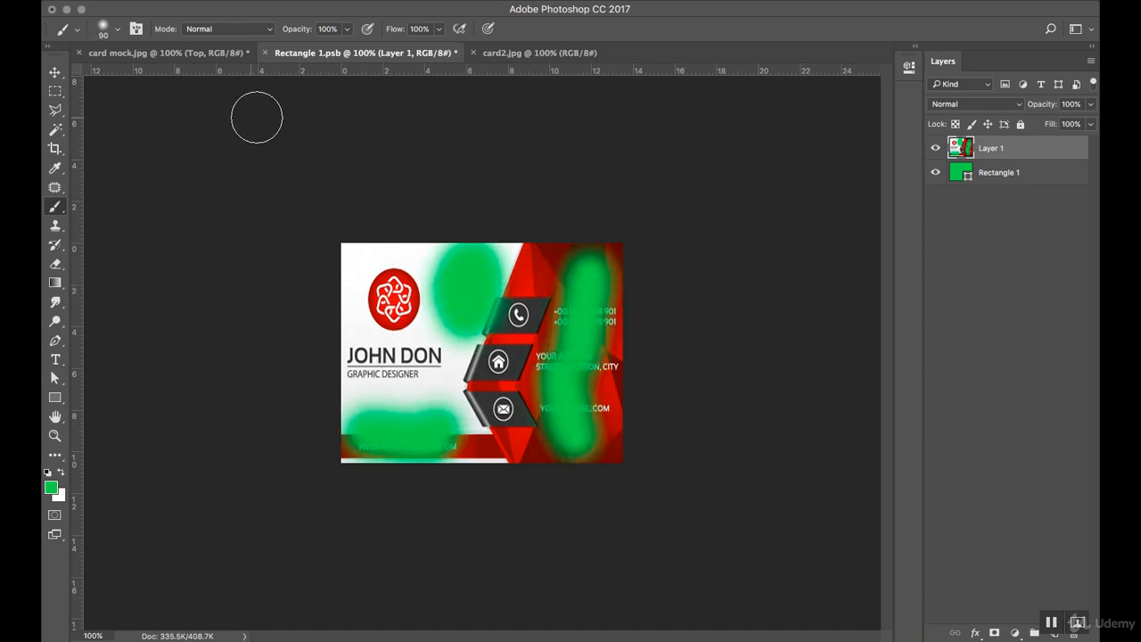
# Check the strokes on the mockup, undo them, and re-save the clean card design.
pyautogui.click(204, 53)
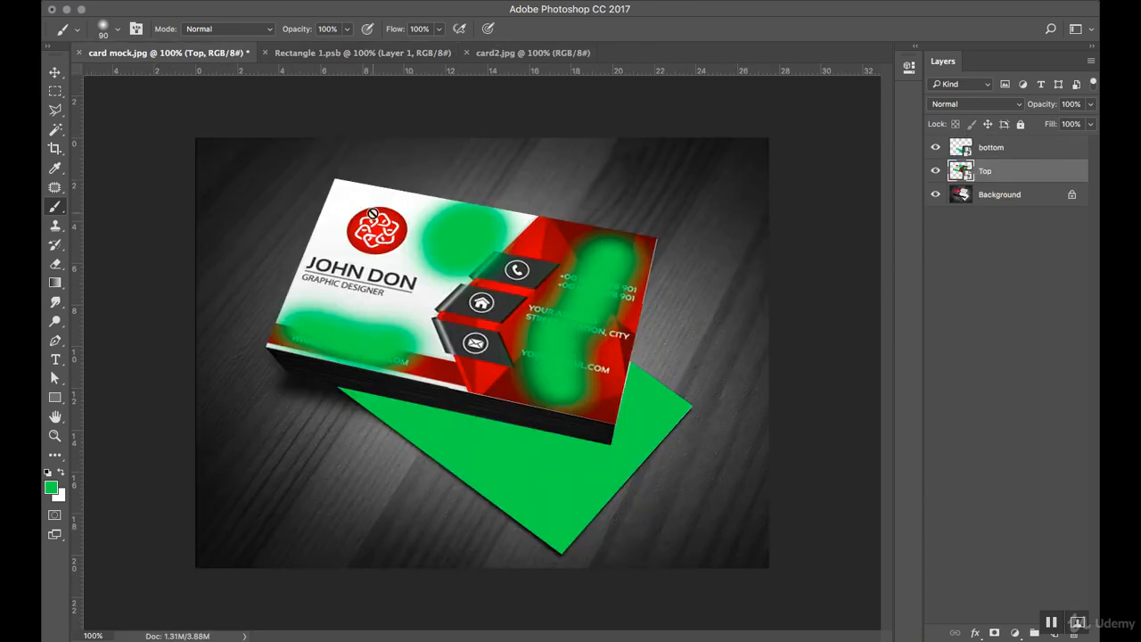
pyautogui.click(375, 53)
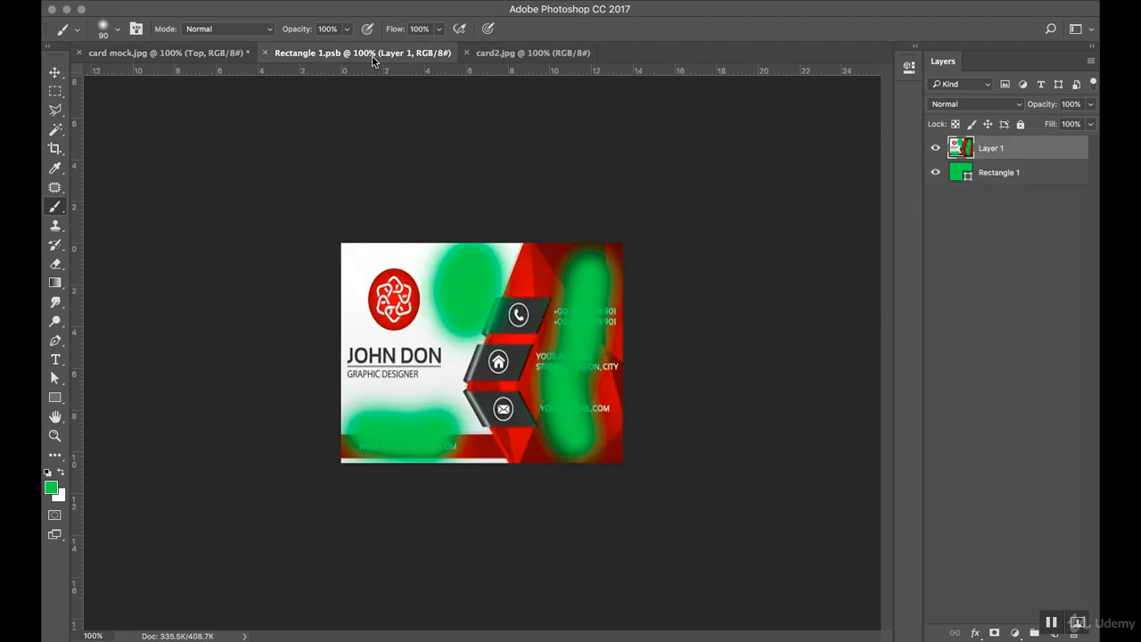
pyautogui.hotkey('ctrl', 'alt', 'z')
pyautogui.hotkey('ctrl', 'alt', 'z')
pyautogui.hotkey('ctrl', 'alt', 'z')
pyautogui.hotkey('ctrl', 'alt', 'z')
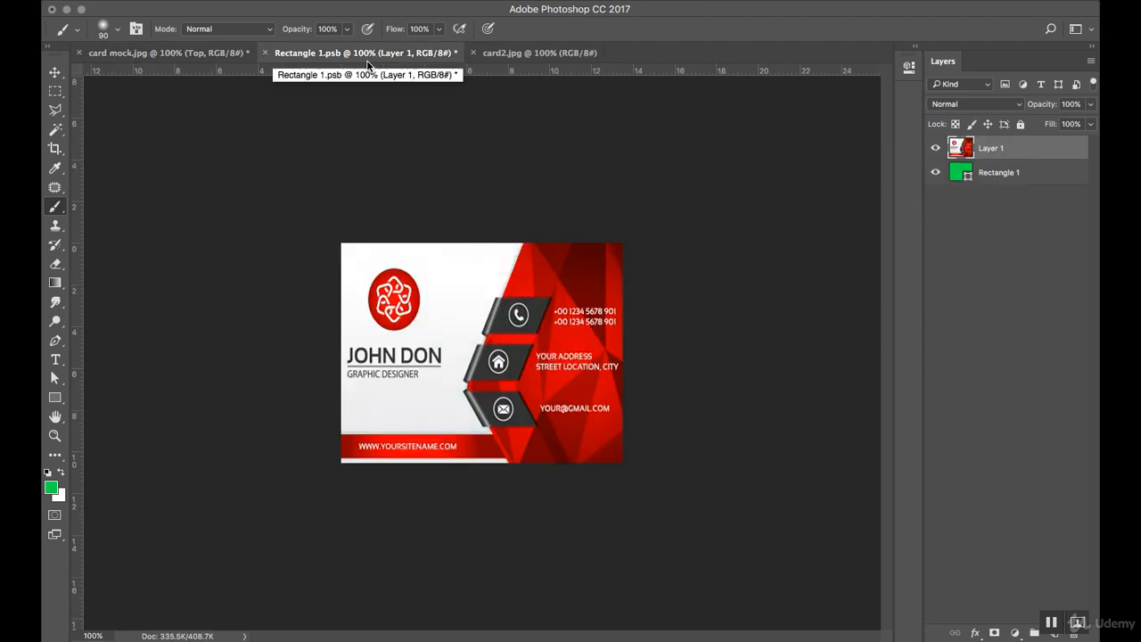
pyautogui.hotkey('ctrl', 's')
pyautogui.click(255, 58)
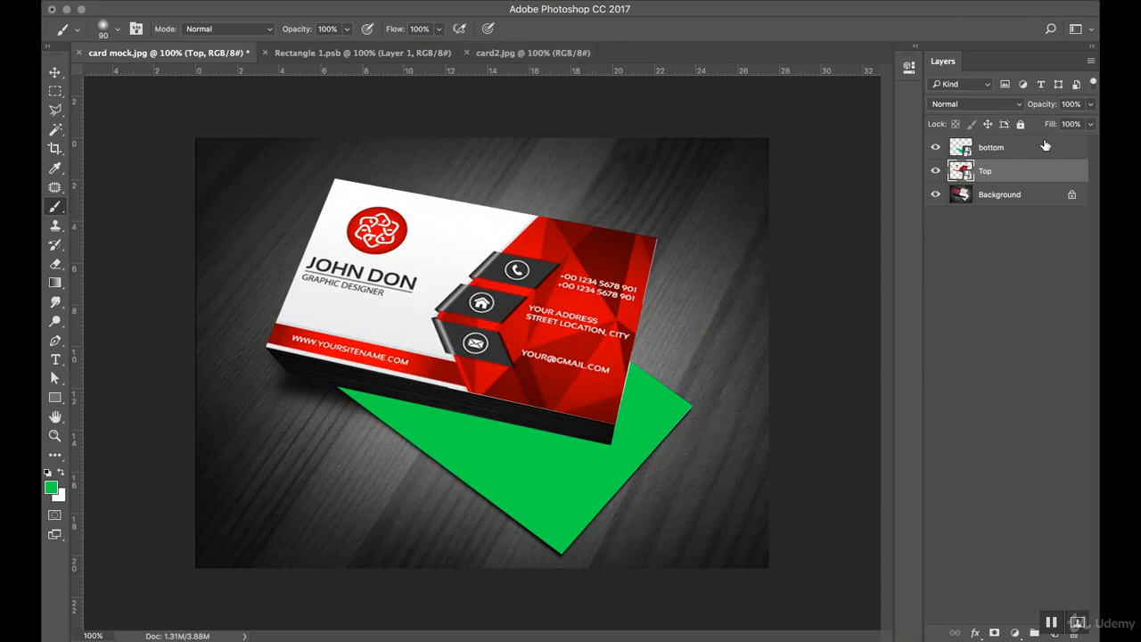
pyautogui.click(968, 151)
# Open the bottom card's smart object and marquee-select the lower COMPANY NAME card in card2.jpg.
pyautogui.doubleClick(967, 152)
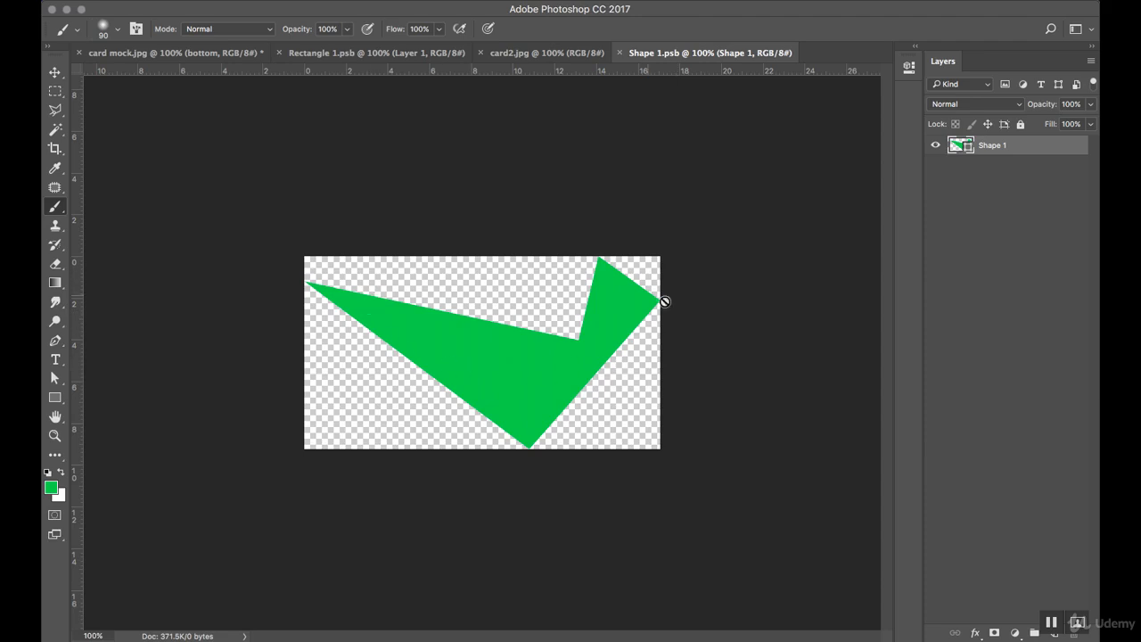
pyautogui.click(554, 55)
pyautogui.click(54, 74)
pyautogui.click(54, 91)
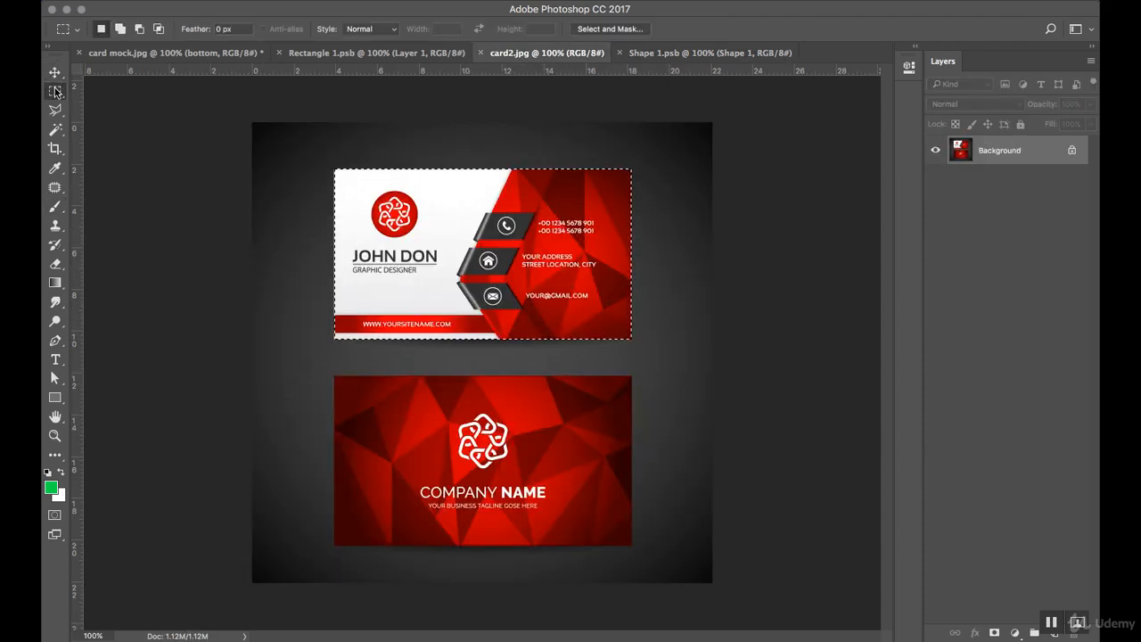
pyautogui.moveTo(490, 229); pyautogui.dragTo(491, 430)
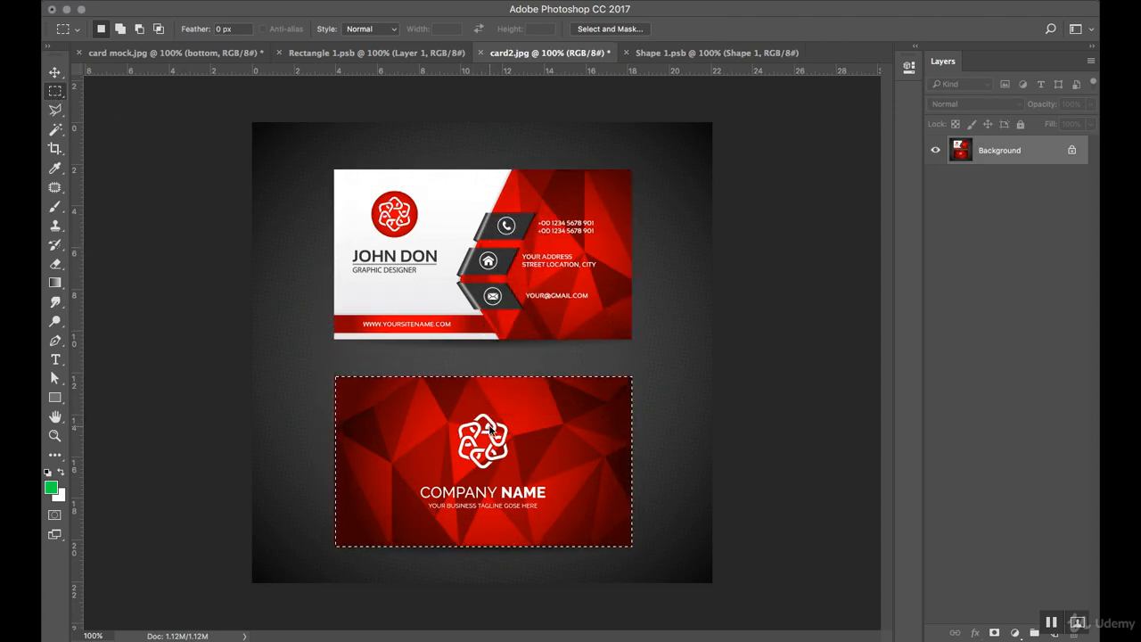
# Close card2.jpg without saving and paste the copied card into Shape 1.psb.
pyautogui.click(480, 53)
pyautogui.click(526, 223)
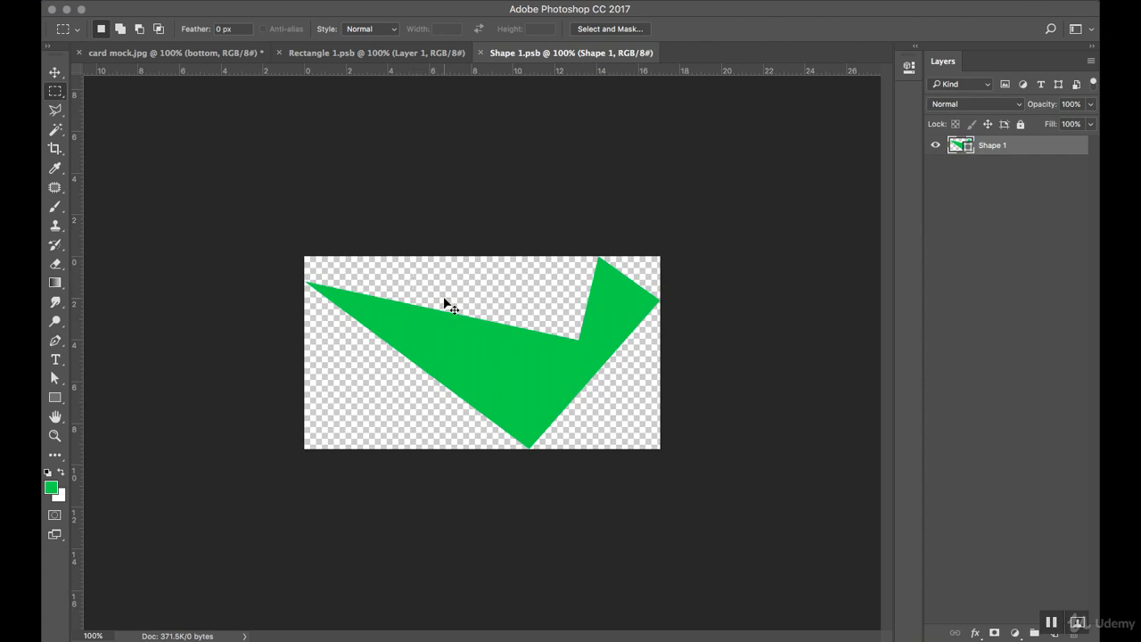
pyautogui.press('super+v')
# Free-transform the pasted card, rotating it about 37° and enlarging it across the green shape.
pyautogui.click(56, 75)
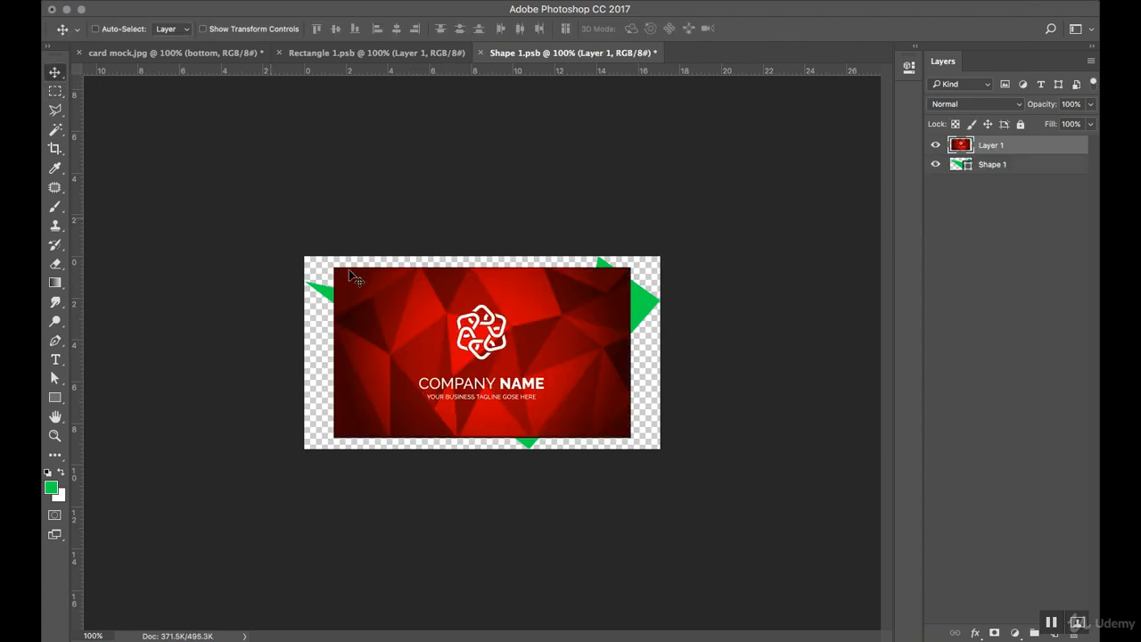
pyautogui.press('super+t')
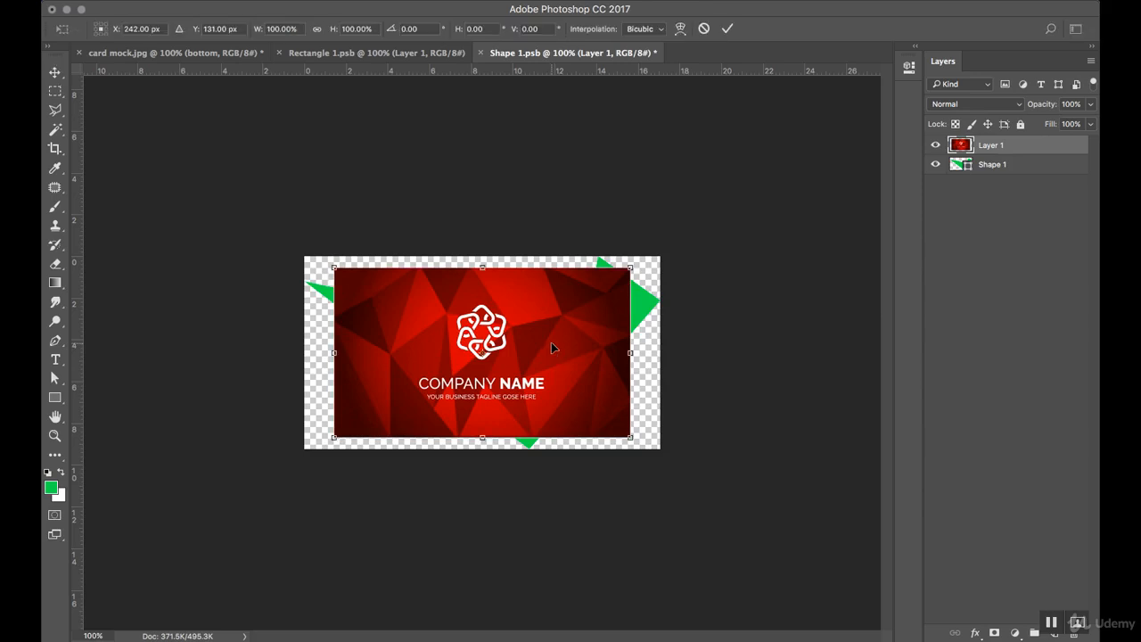
pyautogui.moveTo(655, 279); pyautogui.dragTo(667, 379)
pyautogui.moveTo(591, 373); pyautogui.dragTo(688, 320)
pyautogui.moveTo(619, 324); pyautogui.dragTo(622, 320)
pyautogui.press('Return')
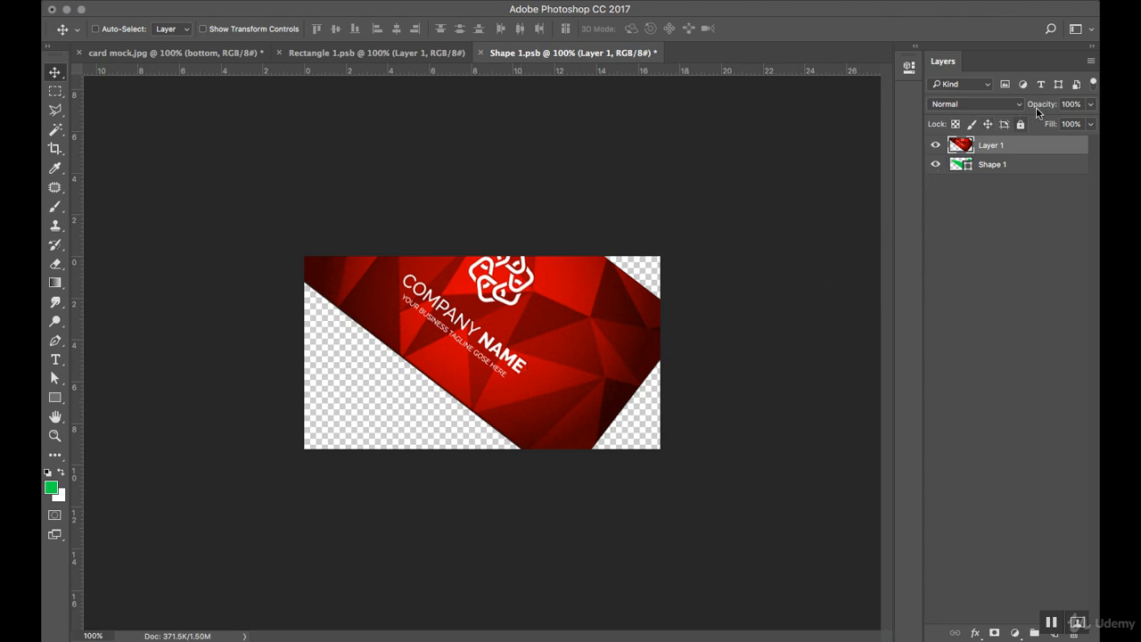
pyautogui.click(1091, 105)
# Fade Layer 1 to 37%, align it, delete everything outside the green shape, then restore 100% opacity.
pyautogui.moveTo(1091, 122); pyautogui.dragTo(1045, 123)
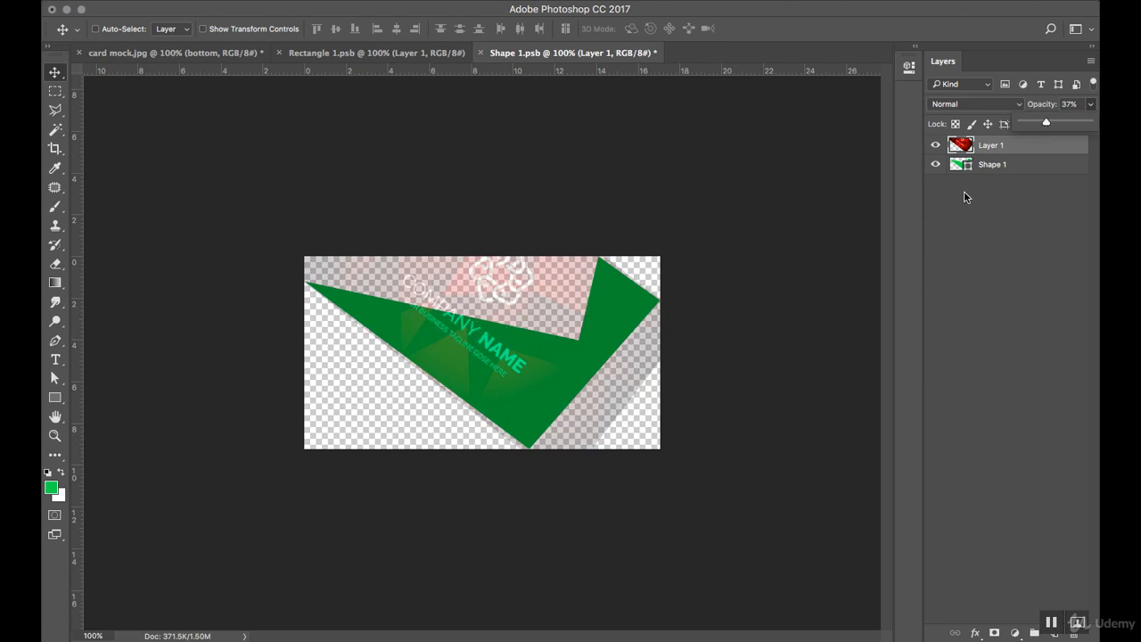
pyautogui.moveTo(487, 340)
pyautogui.mouseDown()
pyautogui.moveTo(522, 365)
pyautogui.moveTo(506, 352)
pyautogui.mouseUp()
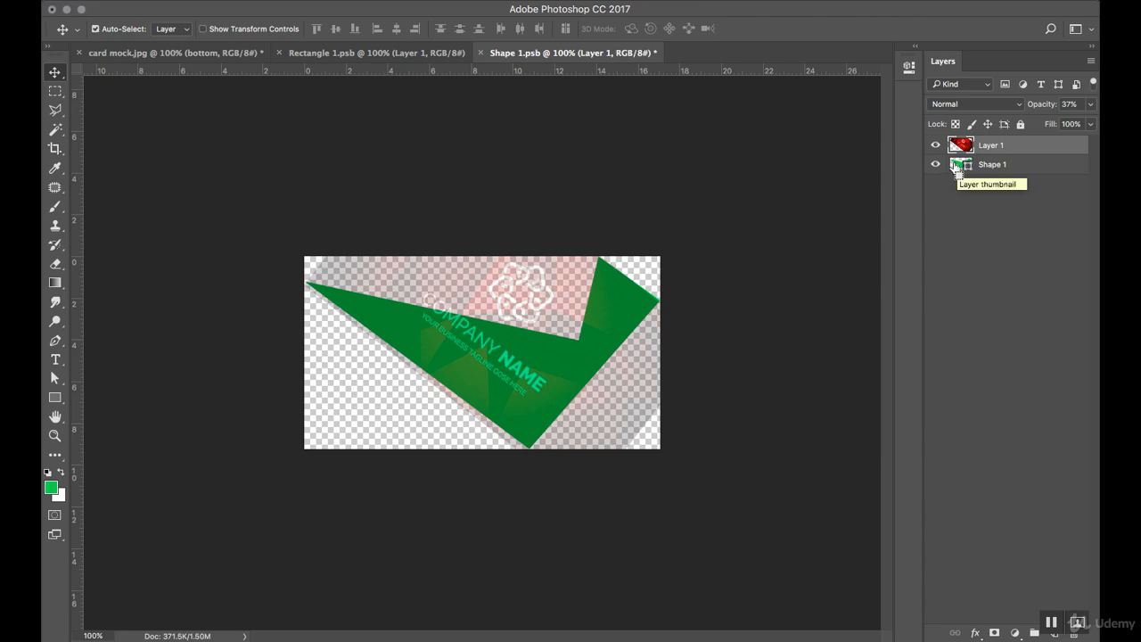
pyautogui.keyDown('ctrl'); pyautogui.click(959, 168); pyautogui.keyUp('ctrl')
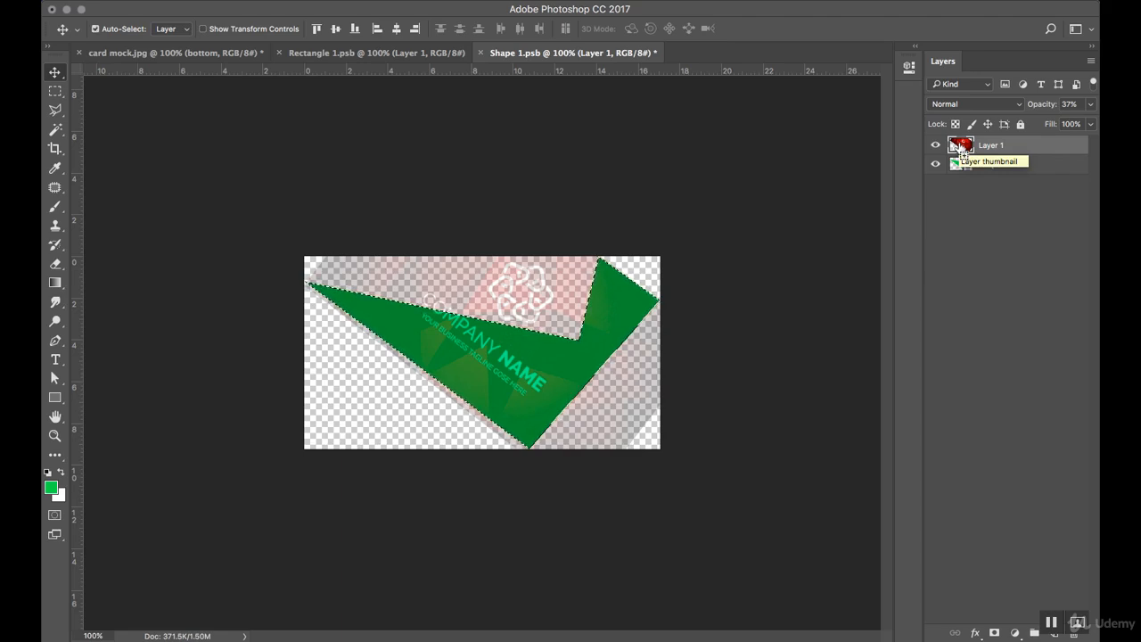
pyautogui.keyDown('super'); pyautogui.click(963, 151); pyautogui.keyUp('super')
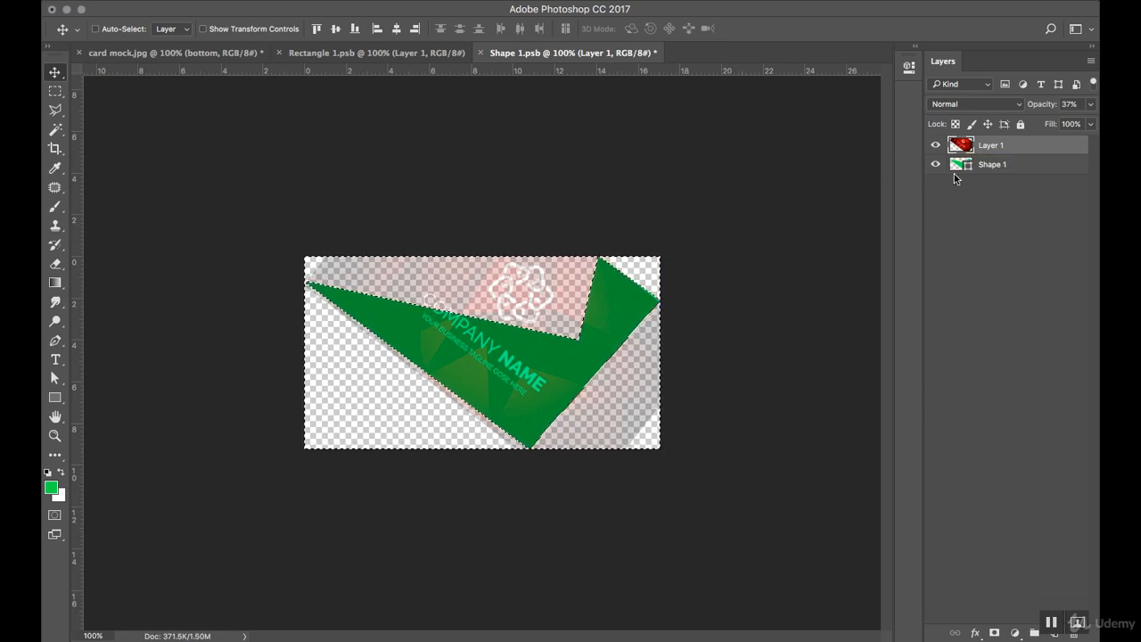
pyautogui.press('Delete')
pyautogui.press('super+d')
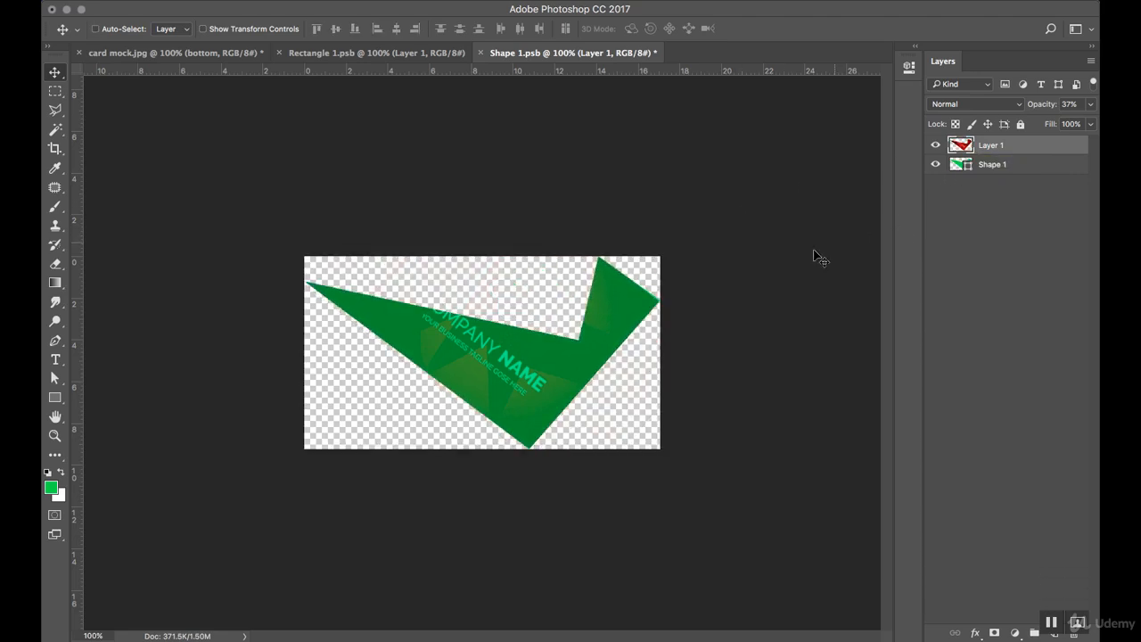
pyautogui.click(1089, 104)
pyautogui.moveTo(1050, 125); pyautogui.dragTo(1089, 123)
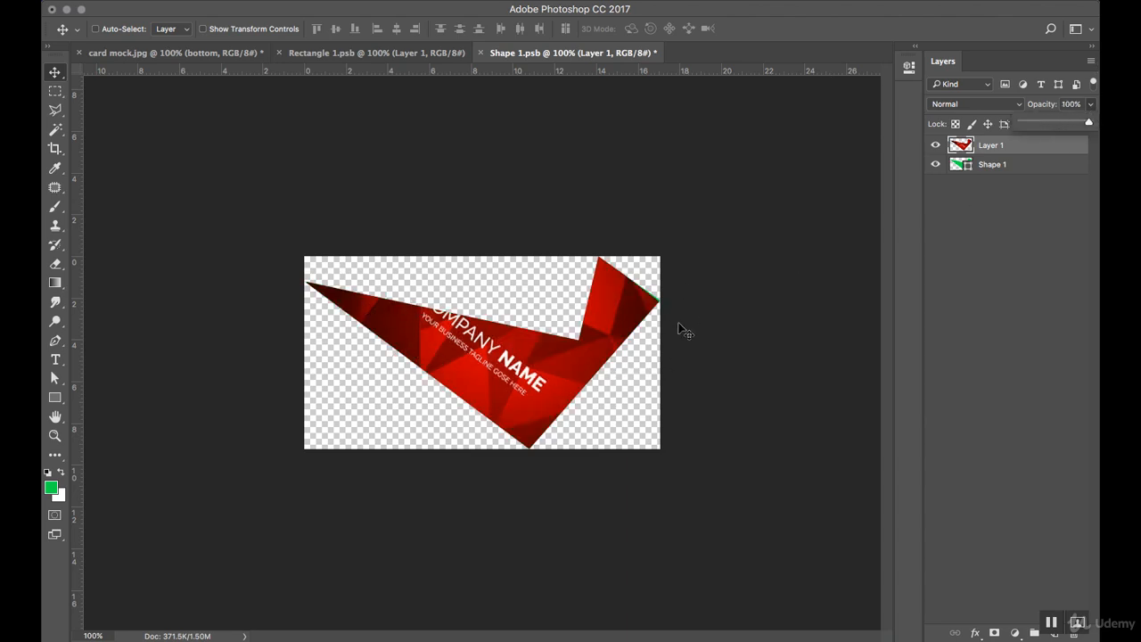
# Save Shape 1.psb and view card mock.jpg showing both red card designs.
pyautogui.hotkey('ctrl', 's')
pyautogui.click(218, 55)
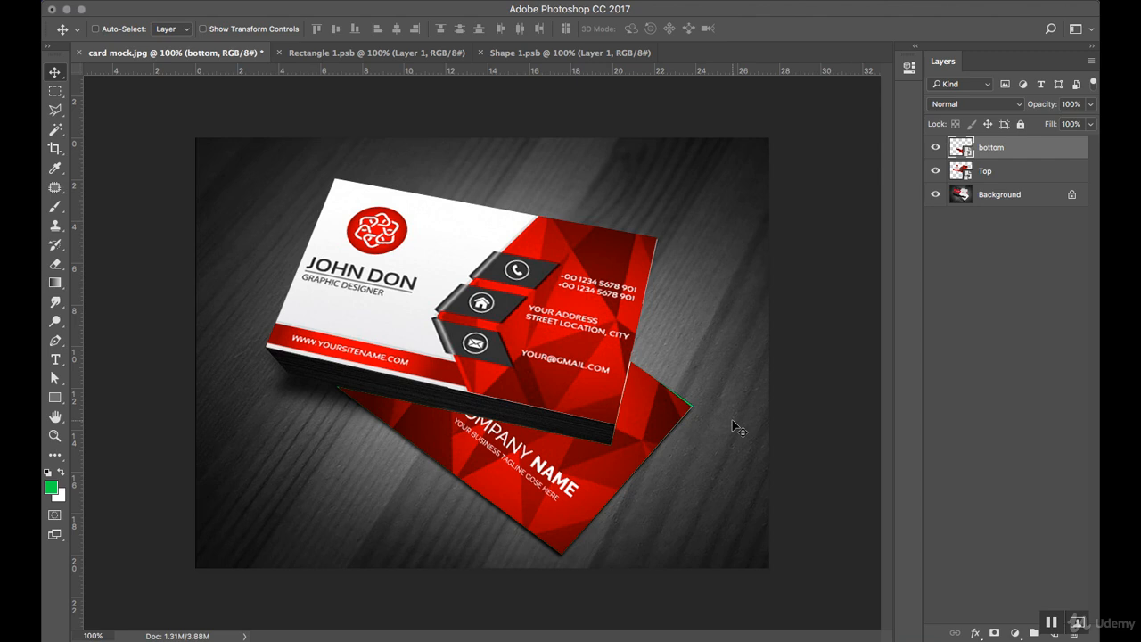
pyautogui.moveTo(740, 640)
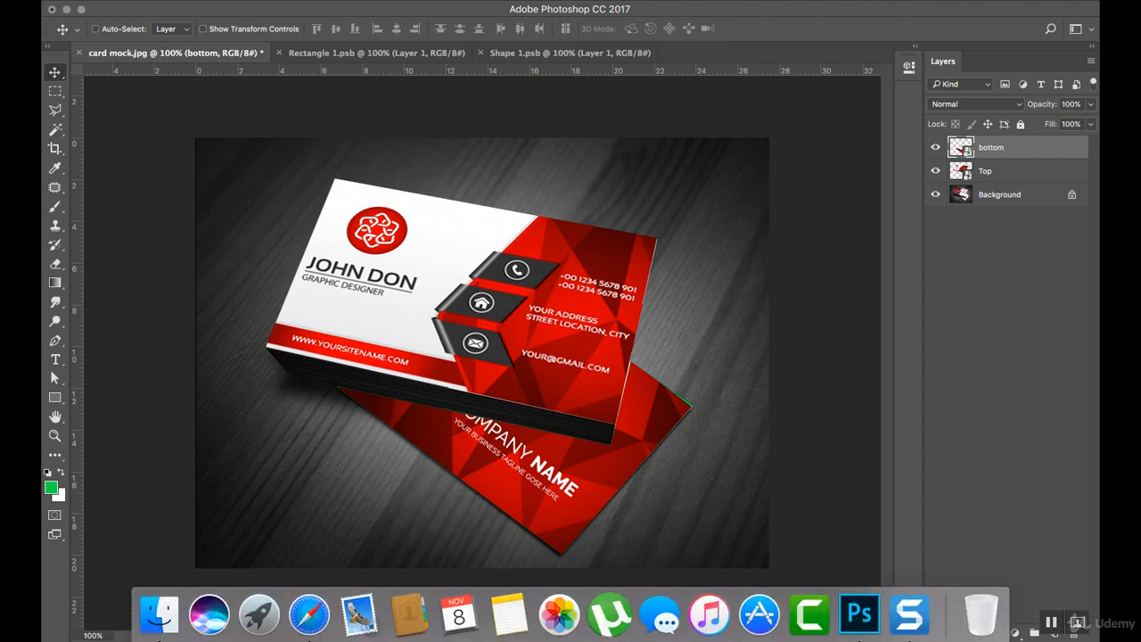